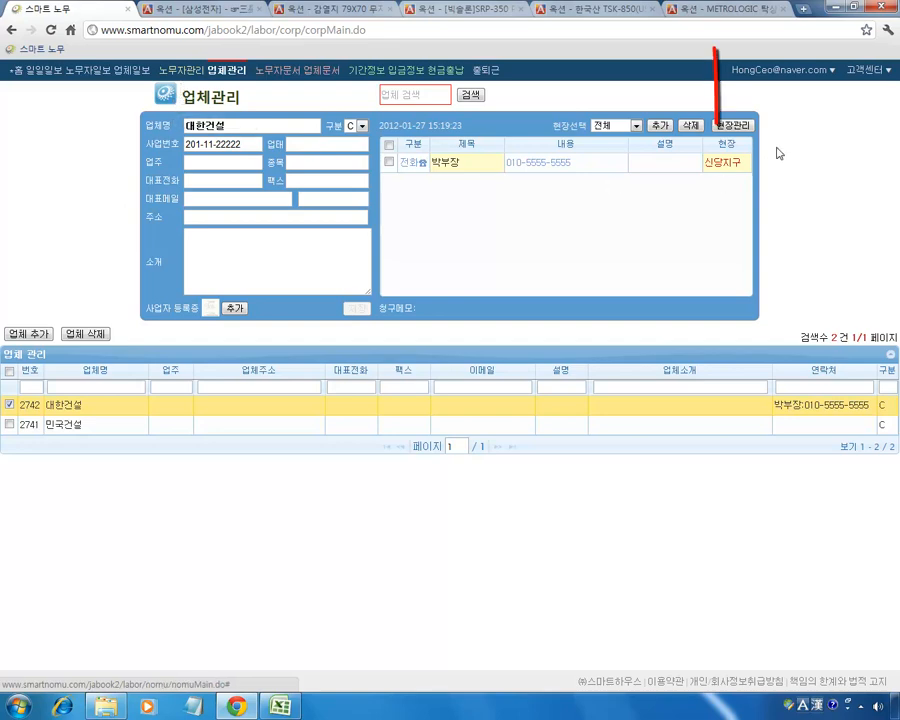
# Open the 노무자일괄등록 worker registration wizard from the account menu.
pyautogui.click(799, 72)
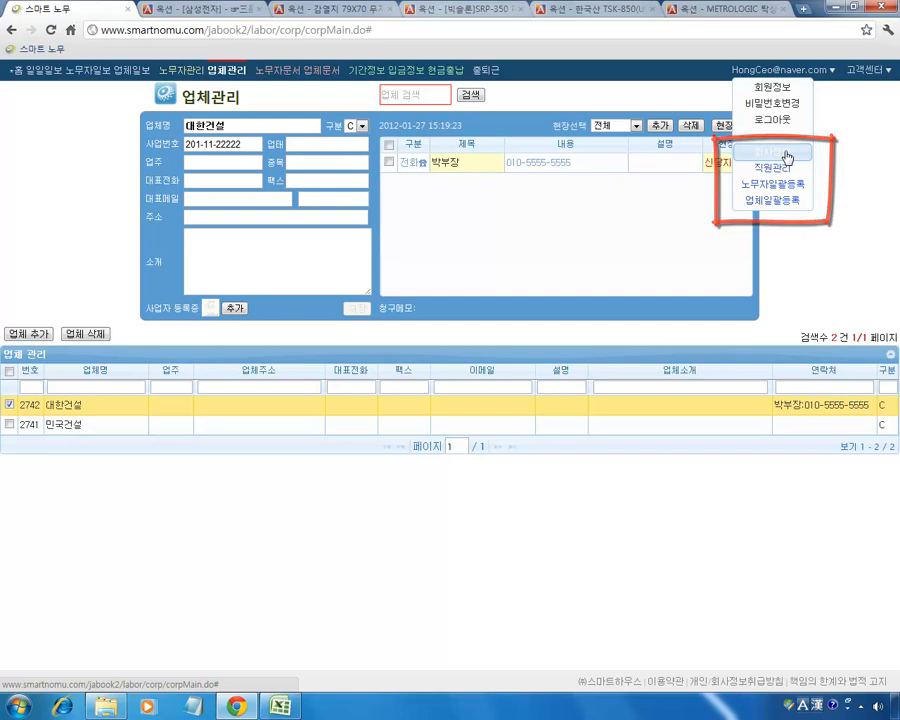
pyautogui.click(773, 189)
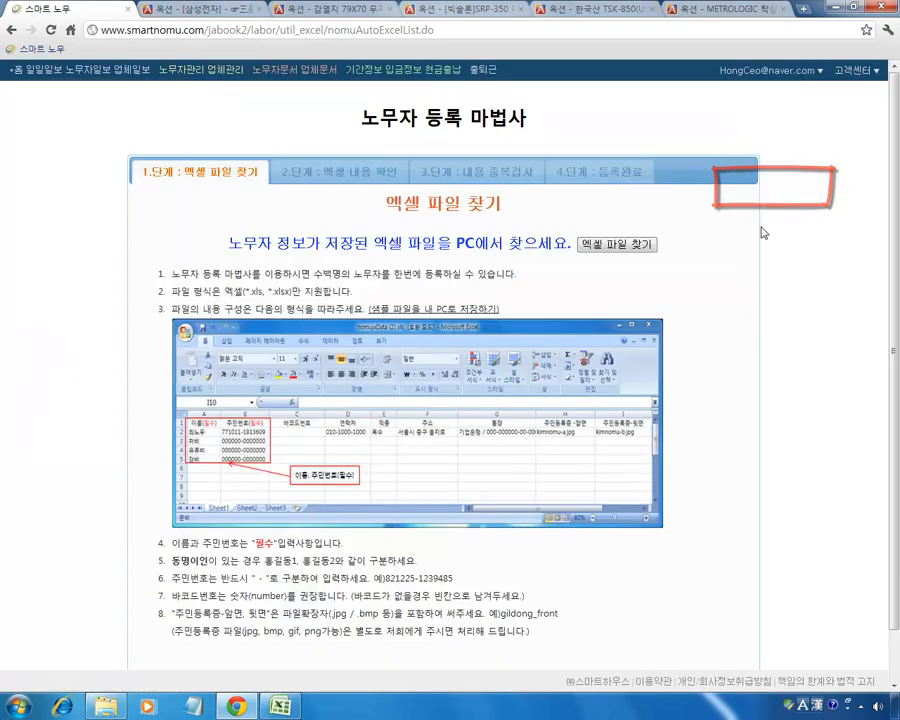
# Read the wizard's file instructions, then download the sample nomujaData (1).xls and open it in Excel.
pyautogui.moveTo(361, 120)
pyautogui.mouseDown()
pyautogui.moveTo(532, 135)
pyautogui.moveTo(534, 119)
pyautogui.mouseUp()
pyautogui.click(532, 119)
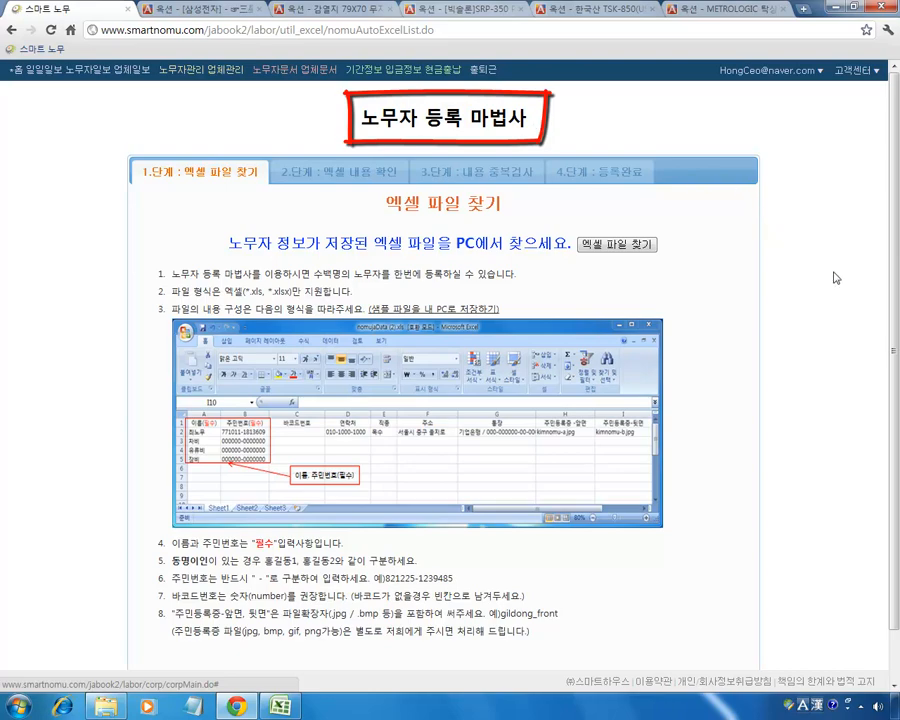
pyautogui.scroll(-1, 834, 280)
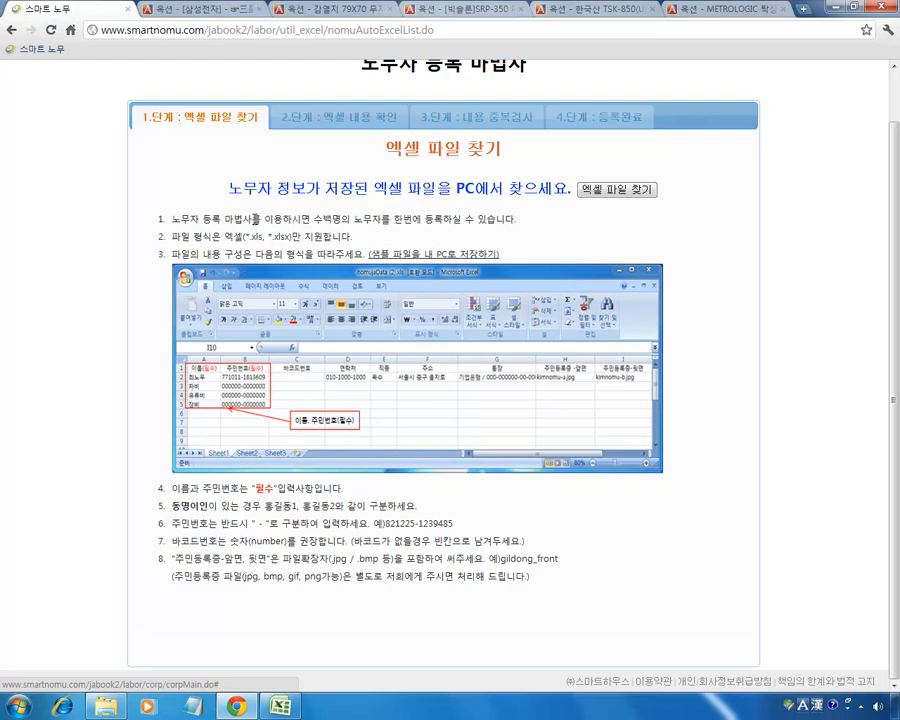
pyautogui.moveTo(250, 221); pyautogui.dragTo(412, 222)
pyautogui.click(409, 225)
pyautogui.moveTo(324, 237); pyautogui.dragTo(203, 237)
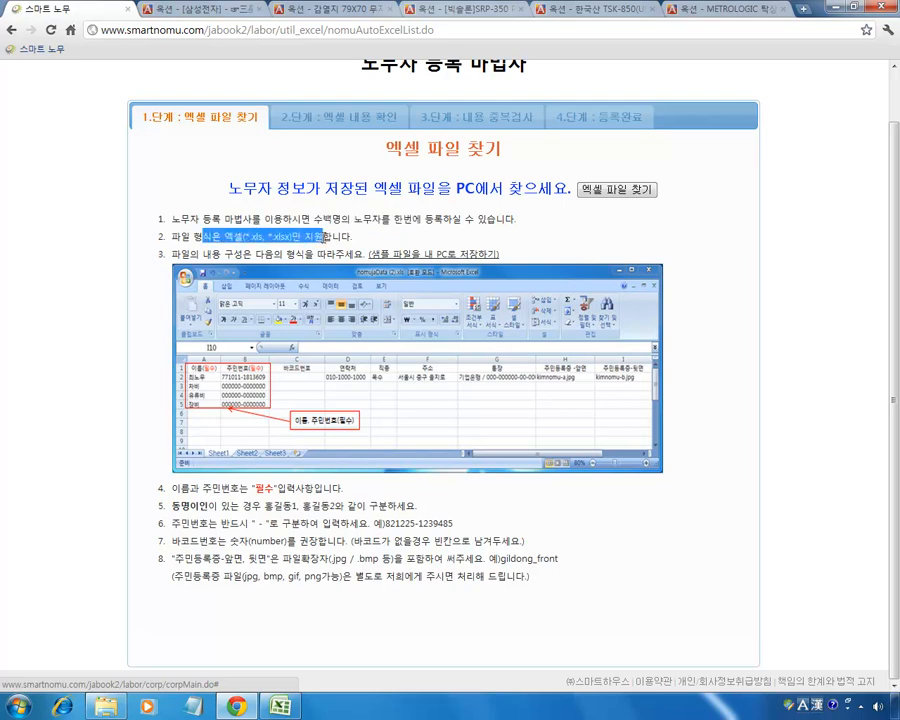
pyautogui.click(321, 237)
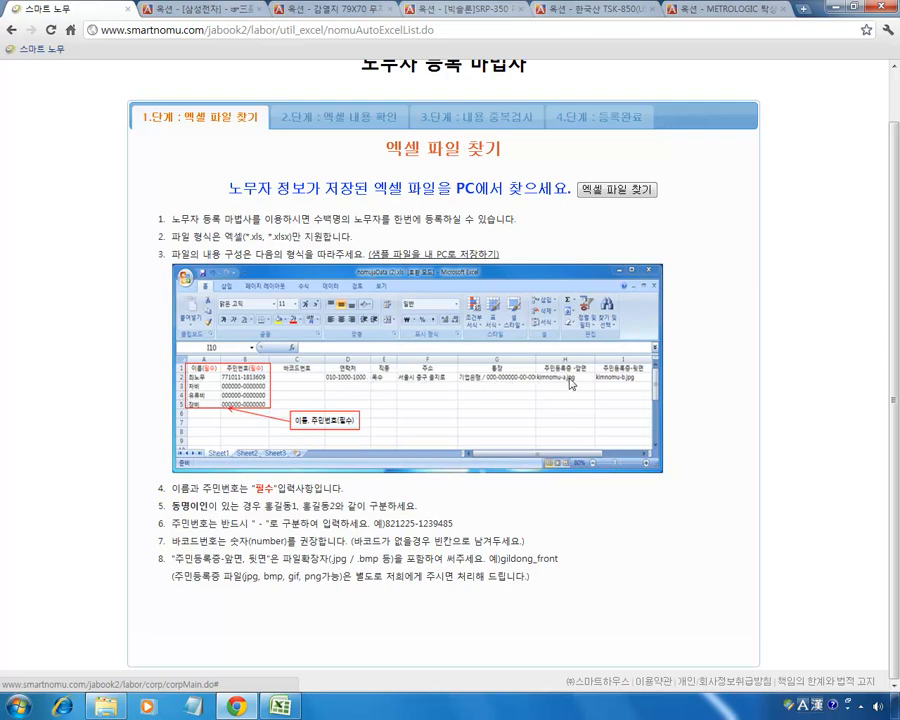
pyautogui.click(451, 256)
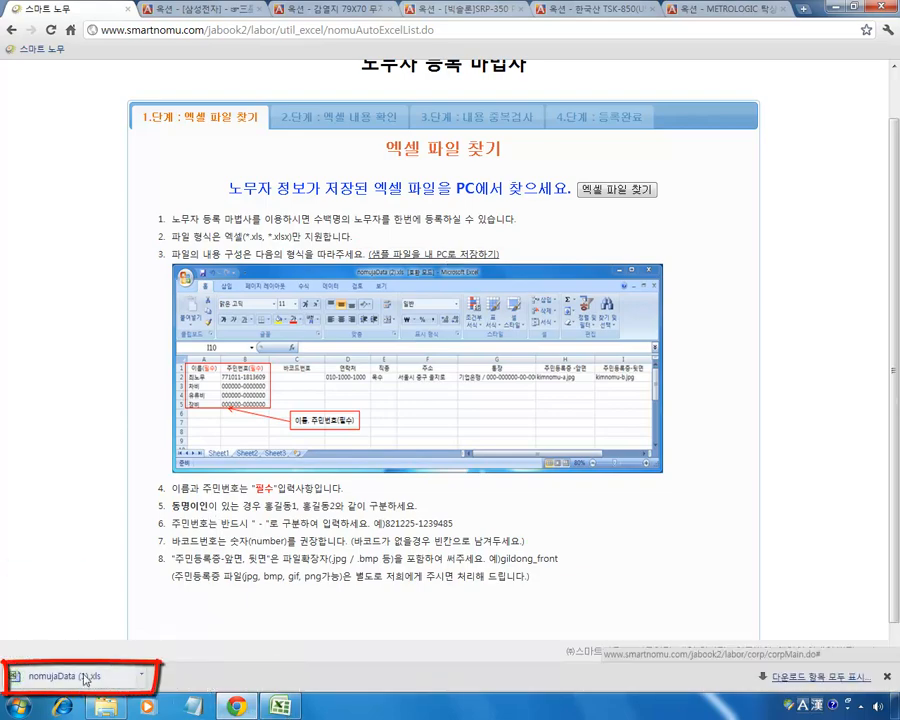
pyautogui.click(84, 678)
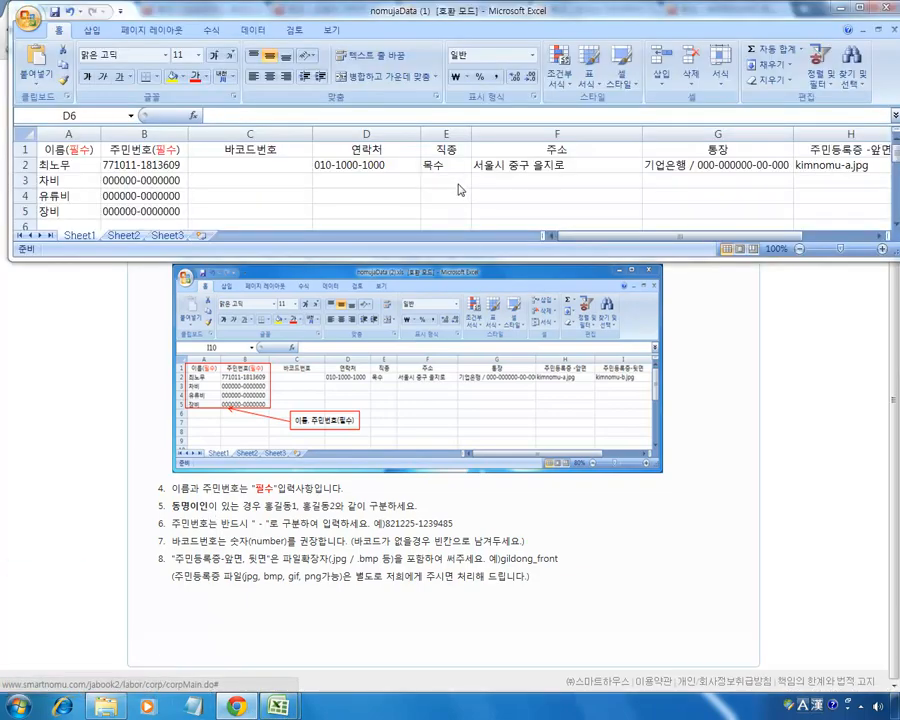
pyautogui.click(455, 182)
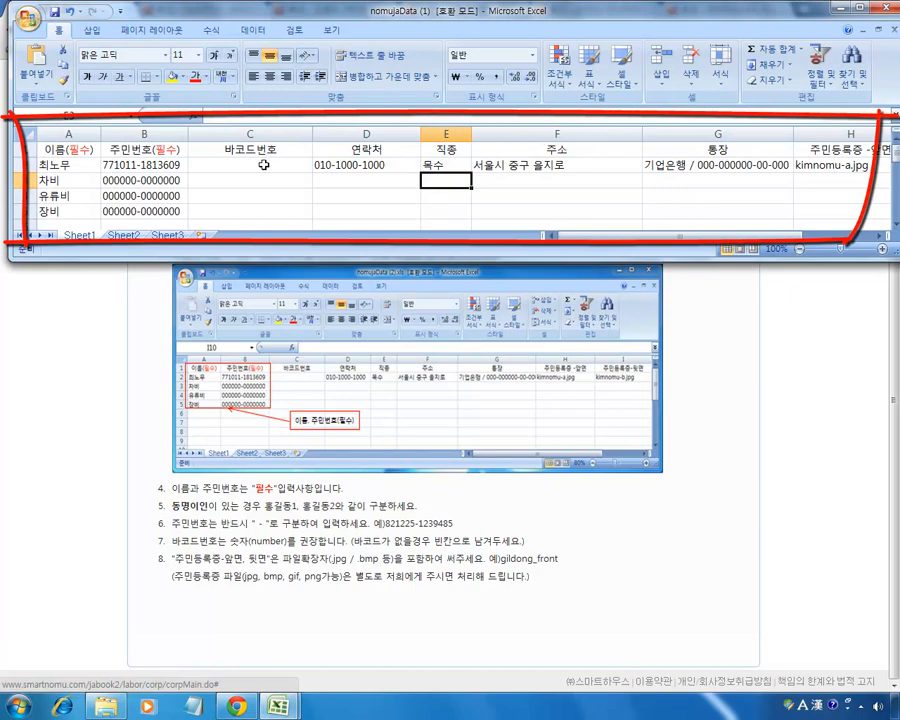
pyautogui.click(84, 170)
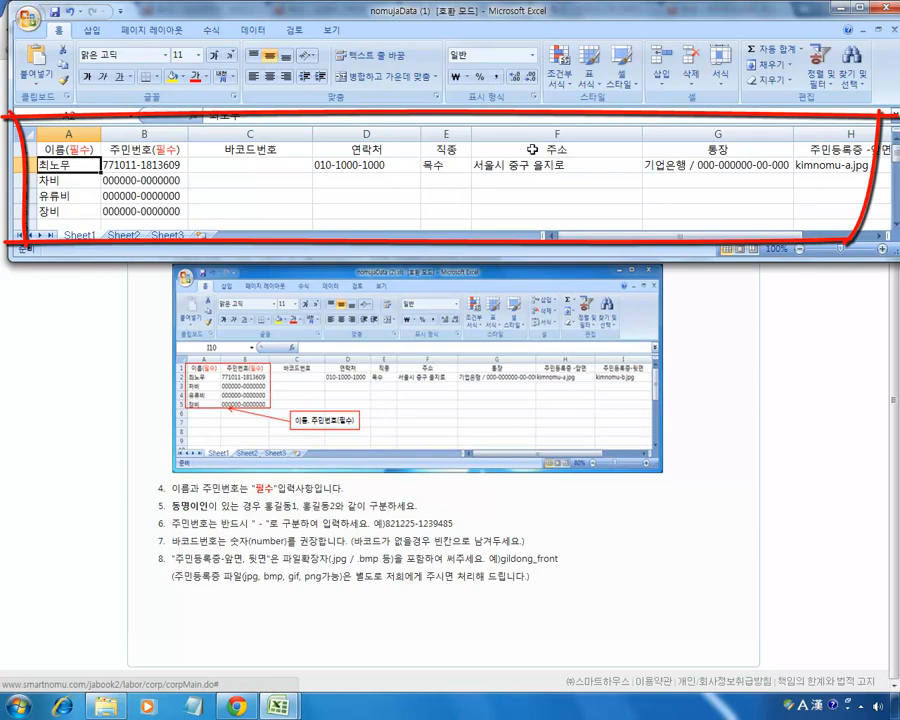
pyautogui.click(853, 153)
pyautogui.moveTo(763, 237); pyautogui.dragTo(840, 237)
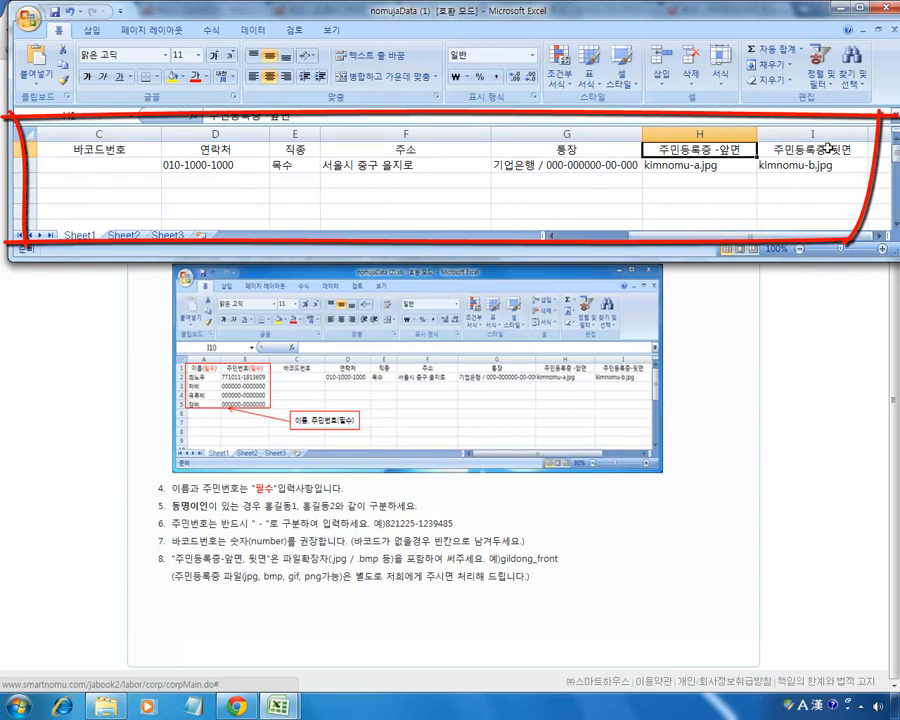
pyautogui.moveTo(769, 237); pyautogui.dragTo(661, 241)
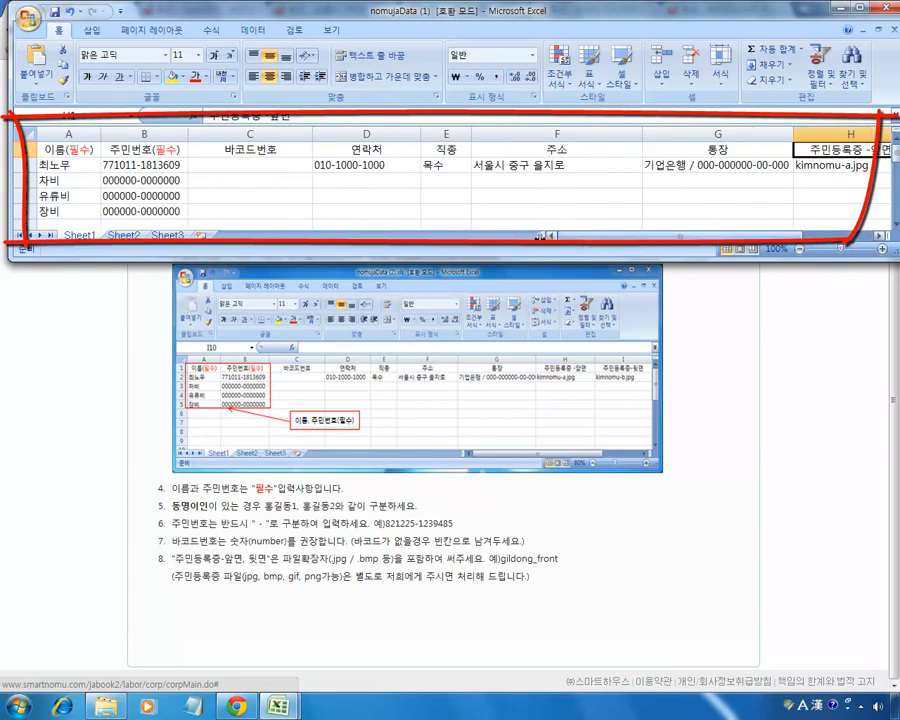
pyautogui.click(64, 166)
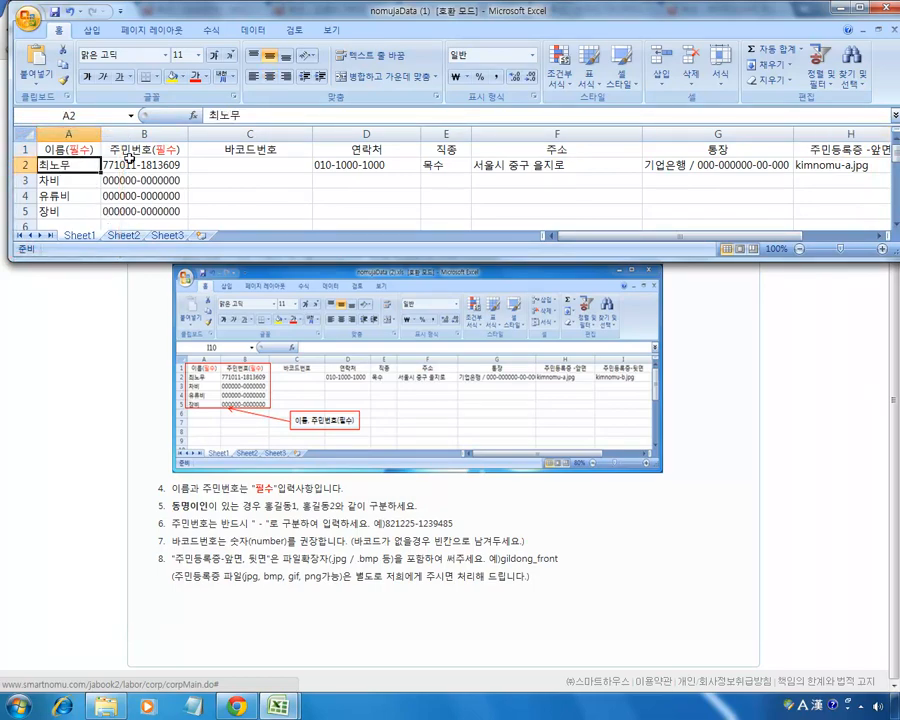
pyautogui.click(137, 166)
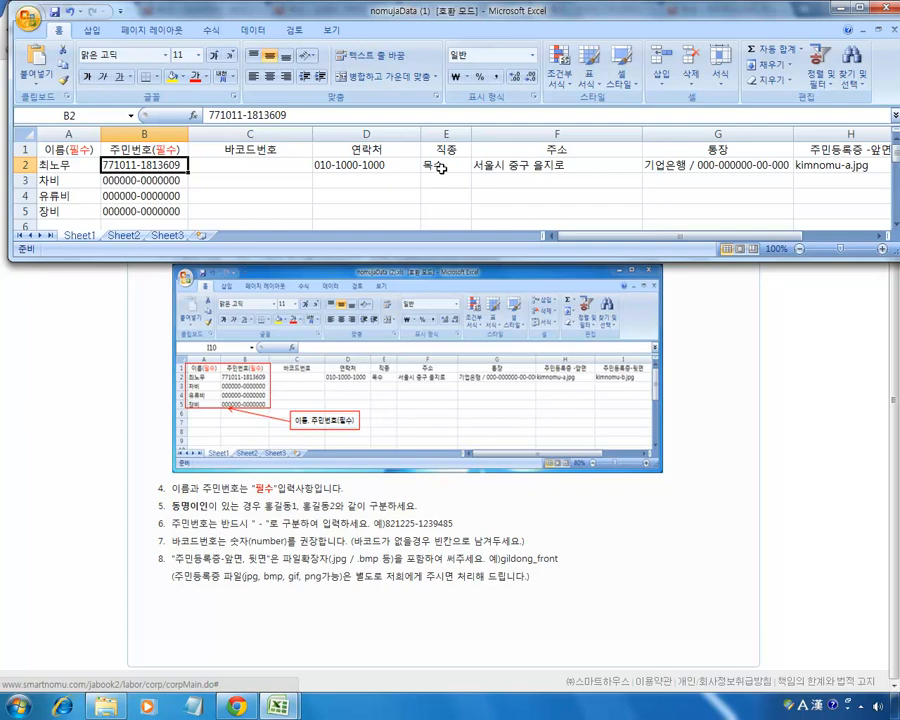
pyautogui.click(560, 168)
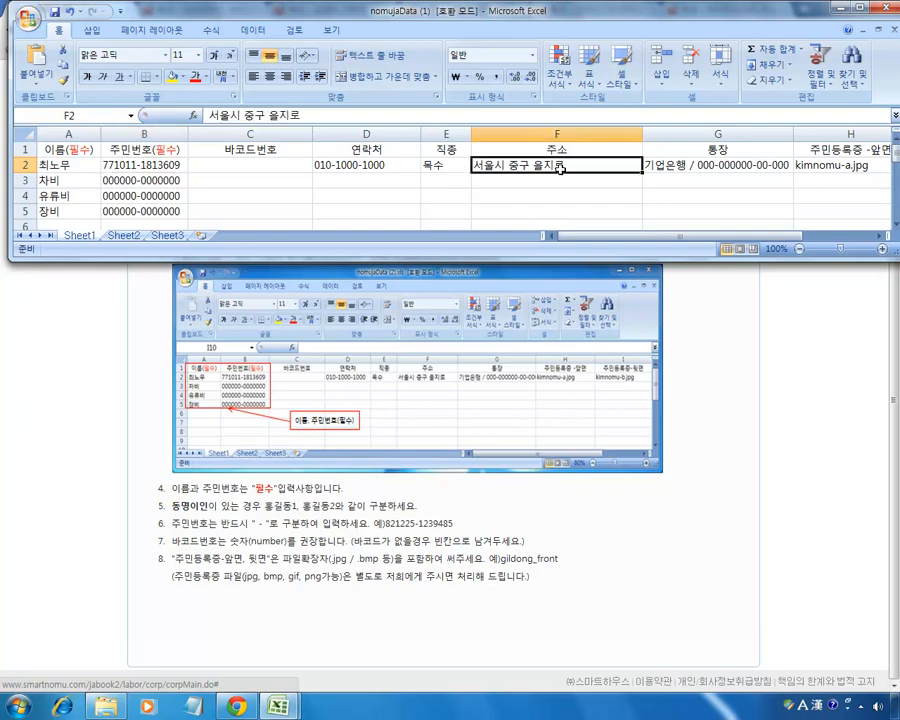
pyautogui.click(718, 150)
pyautogui.click(720, 165)
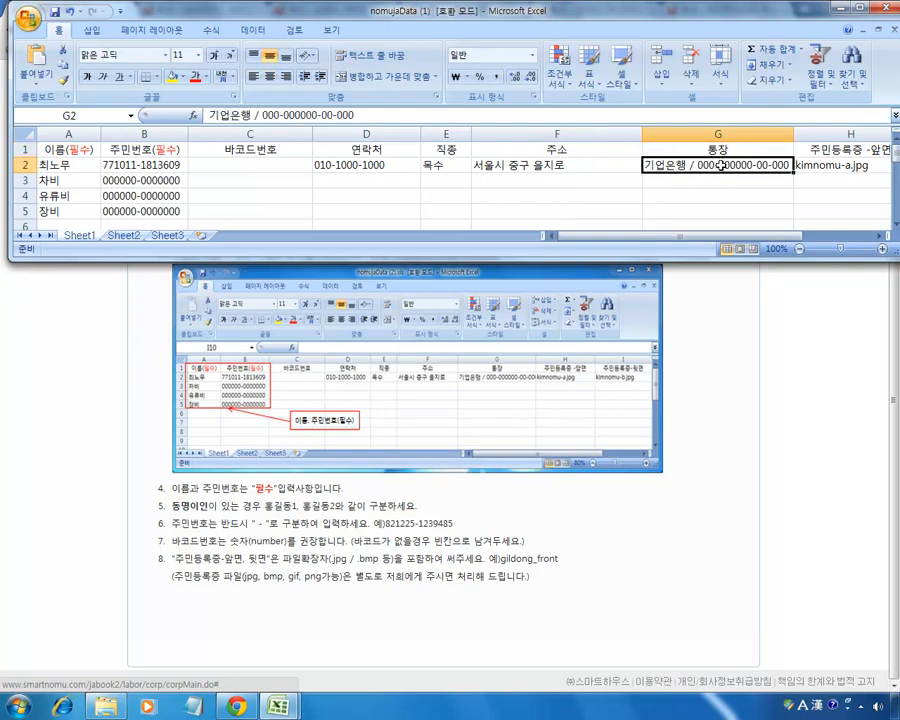
pyautogui.click(820, 151)
pyautogui.moveTo(765, 237); pyautogui.dragTo(825, 247)
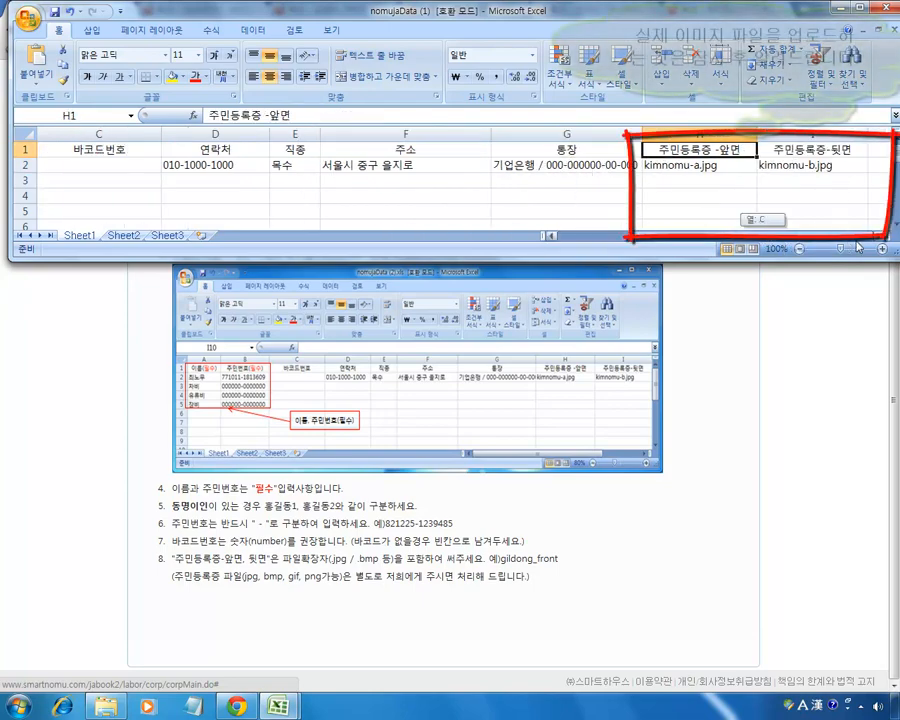
pyautogui.click(787, 166)
pyautogui.click(732, 165)
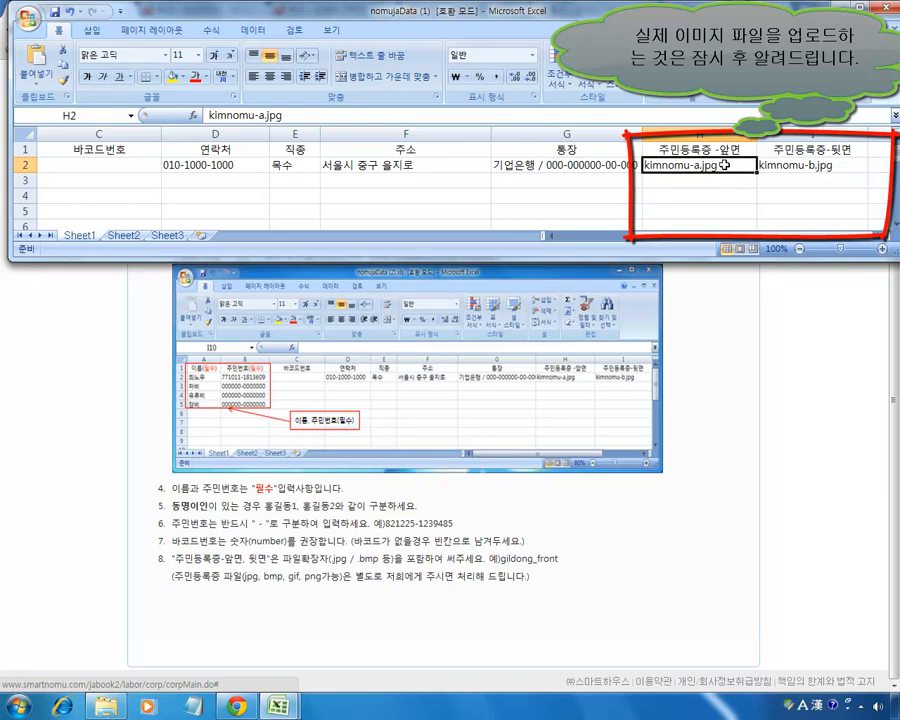
pyautogui.click(801, 166)
pyautogui.click(735, 166)
pyautogui.click(800, 166)
pyautogui.click(724, 163)
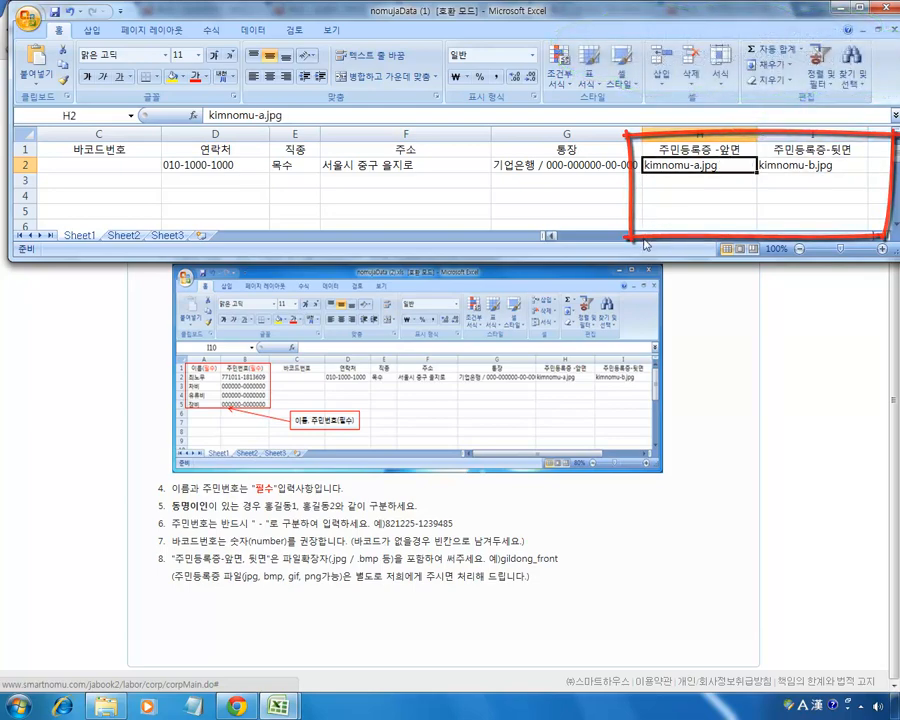
pyautogui.moveTo(643, 239); pyautogui.dragTo(567, 246)
pyautogui.click(60, 166)
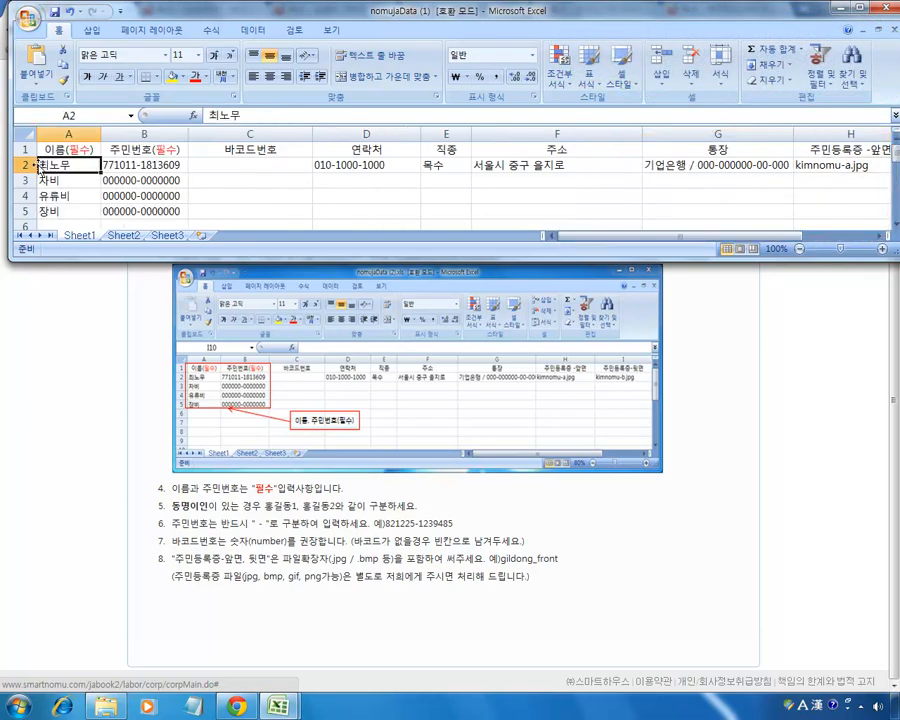
# Review the 차비, 유류비 and 장비 entries in rows 3–5 and the empty row 6 below.
pyautogui.moveTo(74, 182); pyautogui.dragTo(78, 210)
pyautogui.click(78, 210)
pyautogui.click(72, 179)
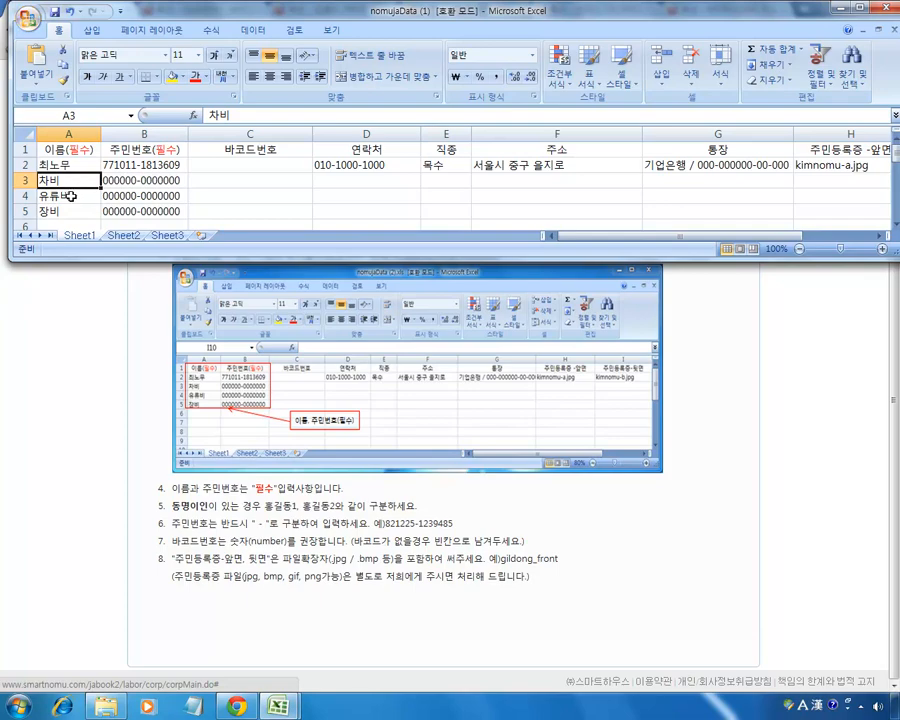
pyautogui.click(68, 209)
pyautogui.click(68, 181)
pyautogui.click(68, 195)
pyautogui.click(72, 208)
pyautogui.click(71, 181)
pyautogui.click(134, 182)
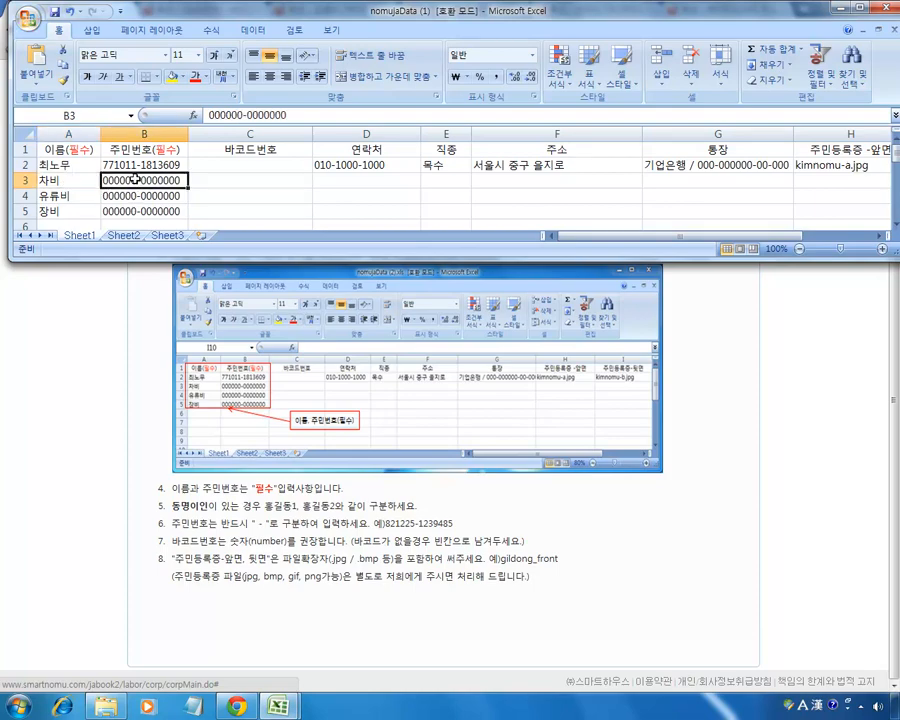
pyautogui.click(68, 185)
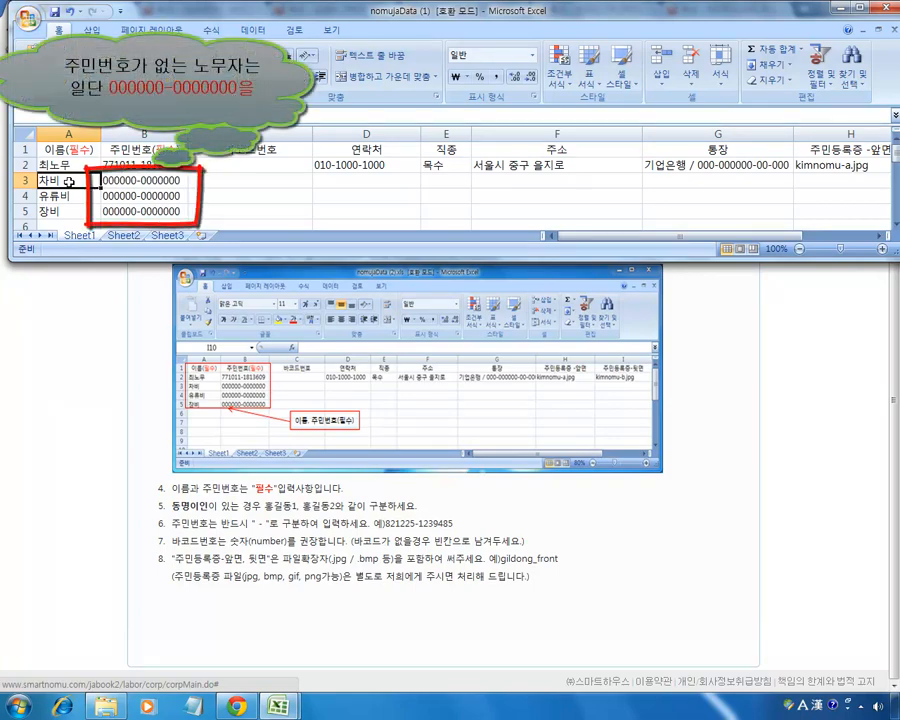
pyautogui.click(72, 192)
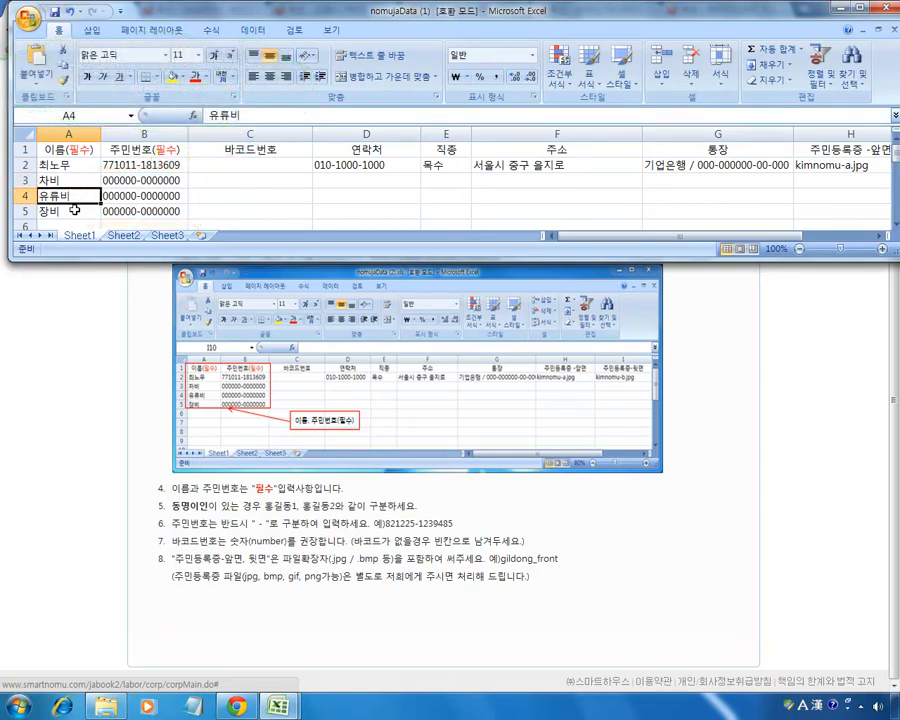
pyautogui.click(74, 211)
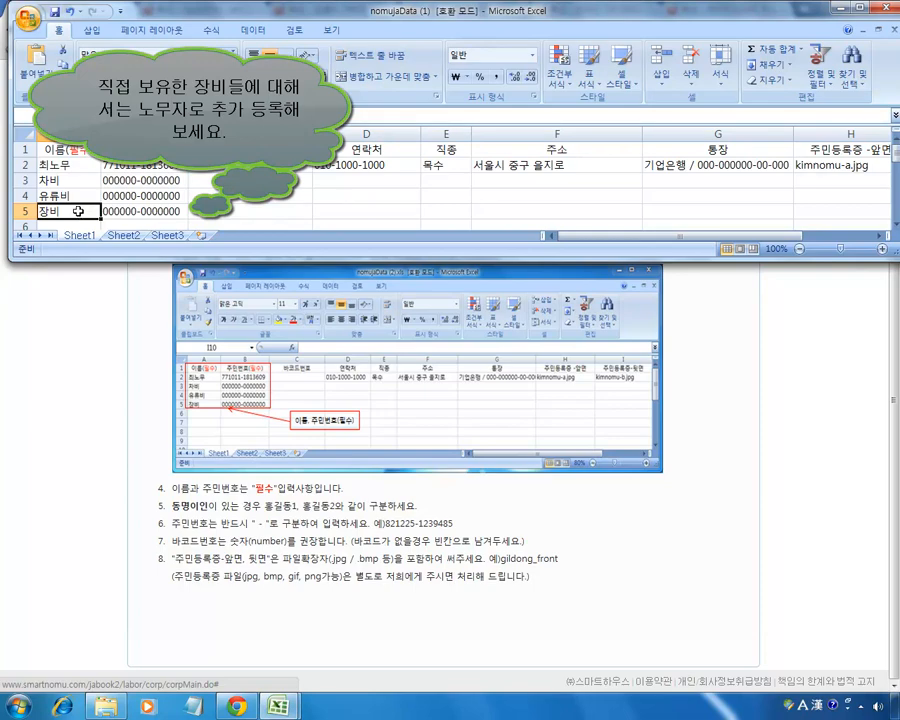
pyautogui.scroll(-1, 74, 208)
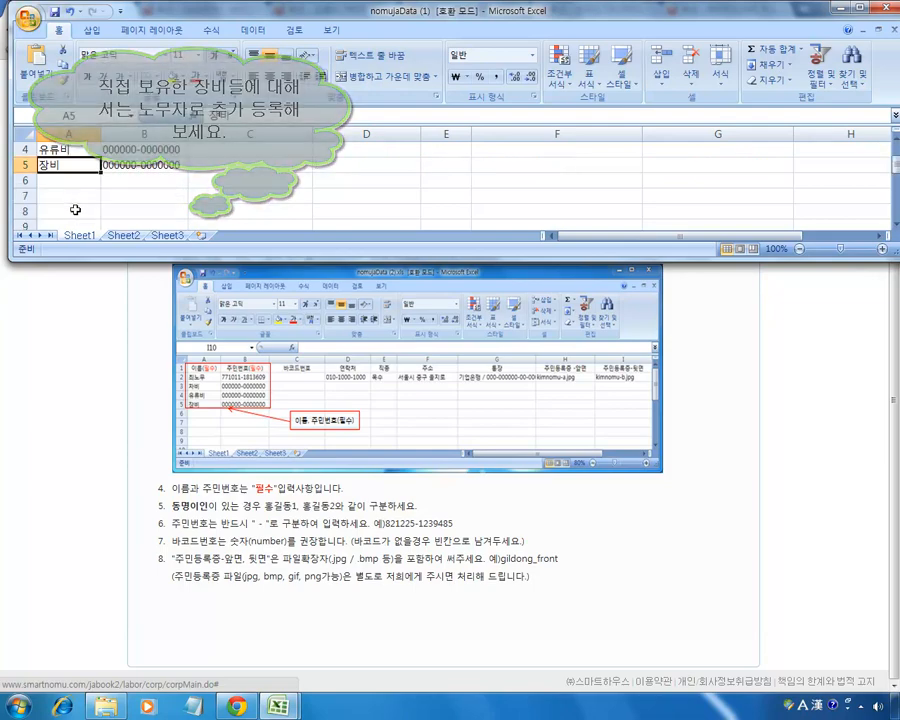
pyautogui.click(50, 181)
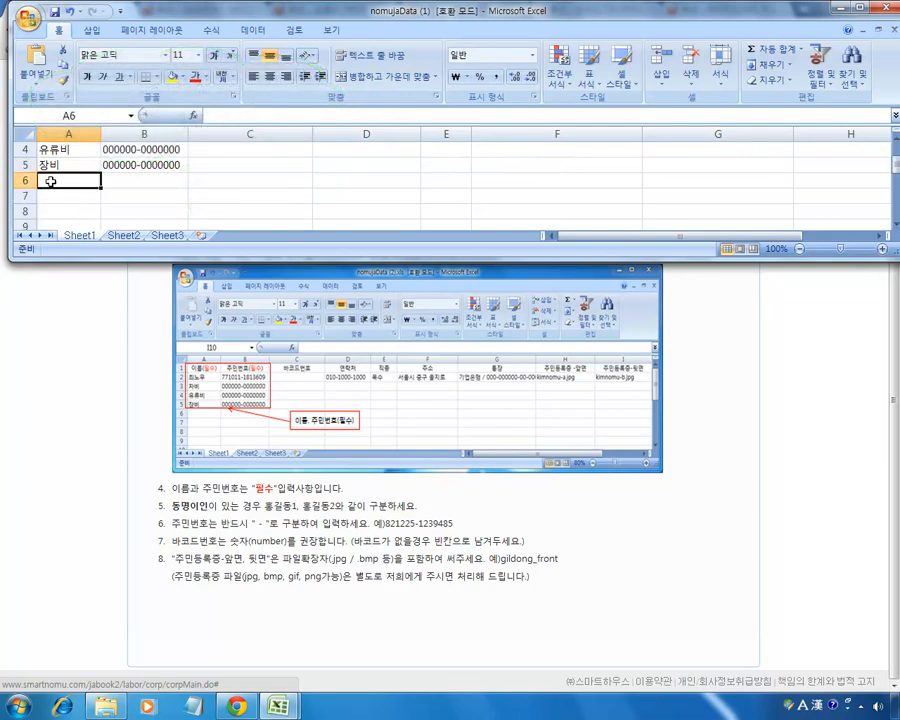
pyautogui.moveTo(50, 181); pyautogui.dragTo(806, 178)
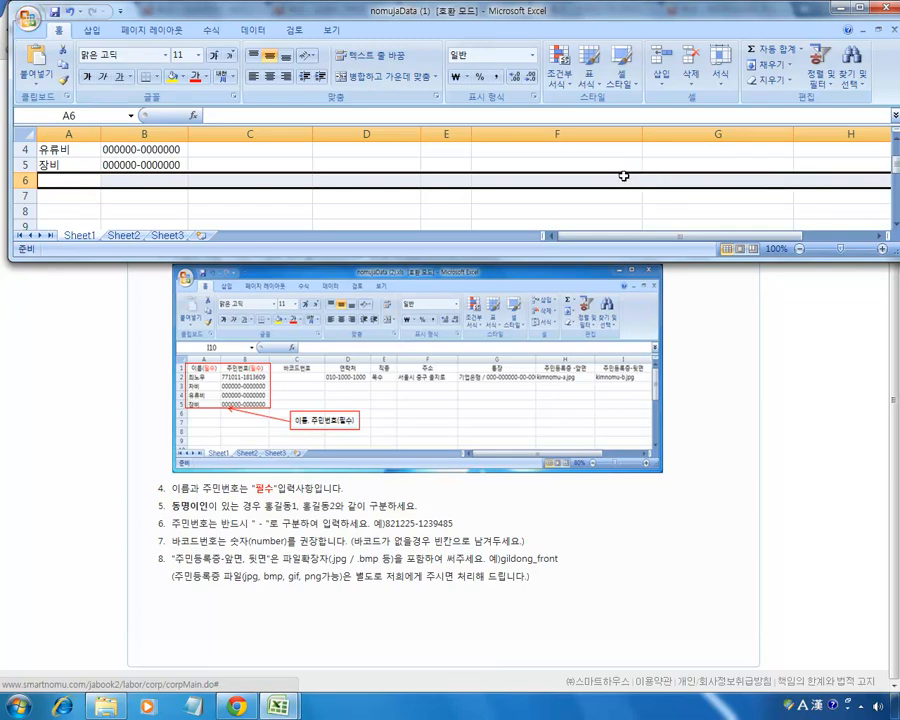
pyautogui.scroll(1, 624, 178)
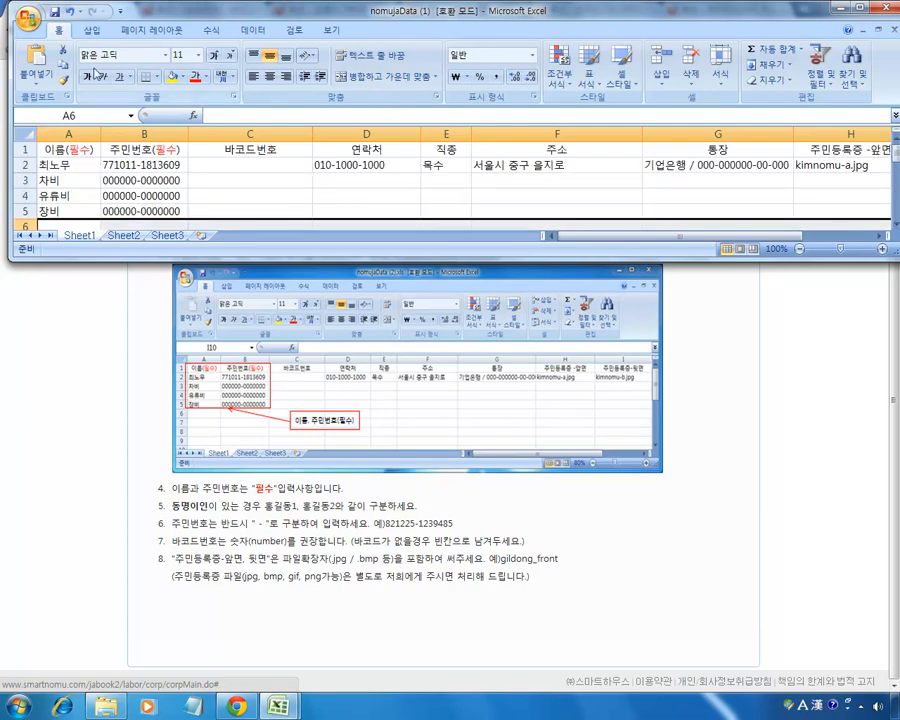
# Save the workbook and switch back to the Smart Nomu wizard.
pyautogui.click(27, 18)
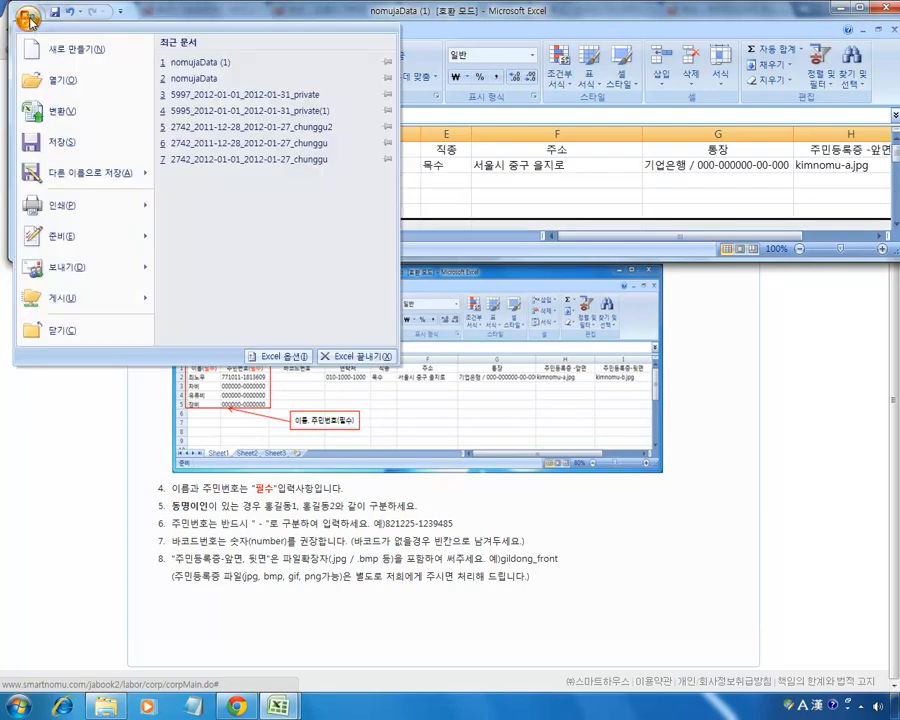
pyautogui.click(70, 145)
pyautogui.click(784, 407)
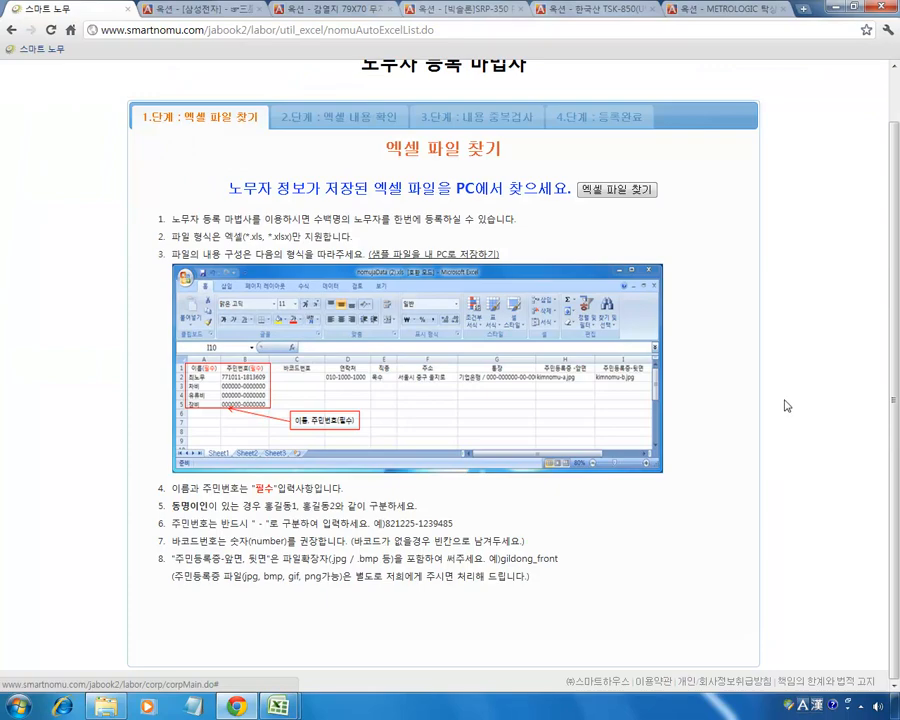
# Upload nomujaData (1) from the Downloads folder through the wizard's Excel file picker.
pyautogui.scroll(2, 786, 406)
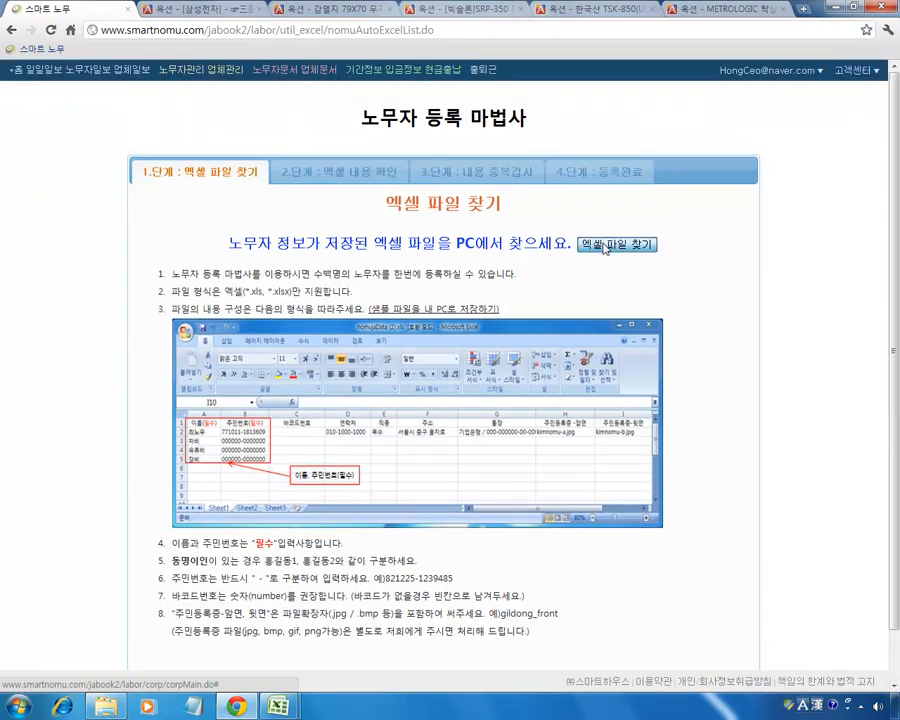
pyautogui.click(604, 246)
pyautogui.click(447, 403)
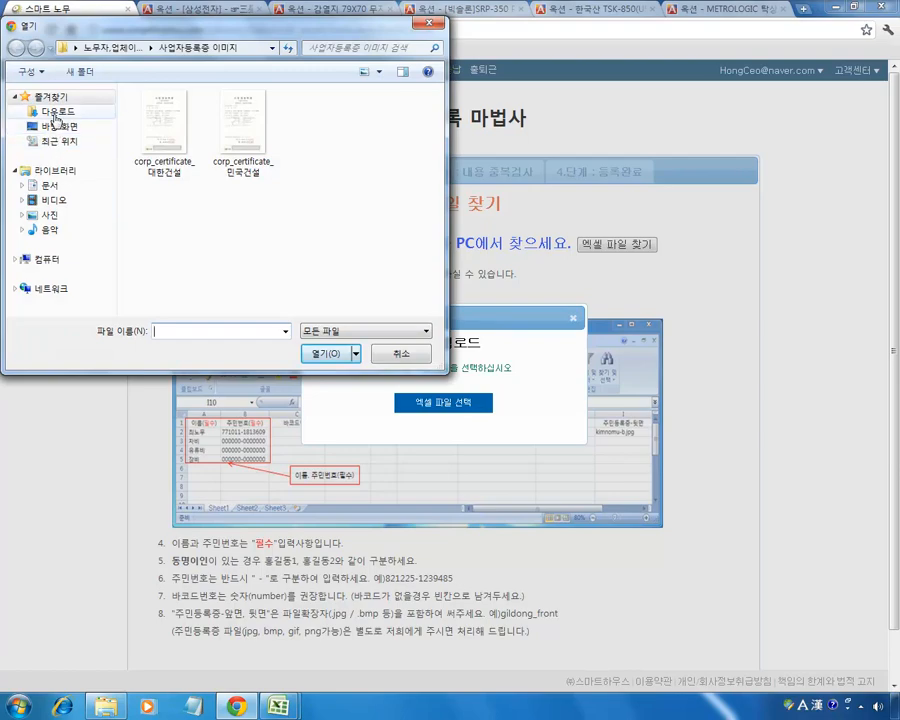
pyautogui.click(57, 112)
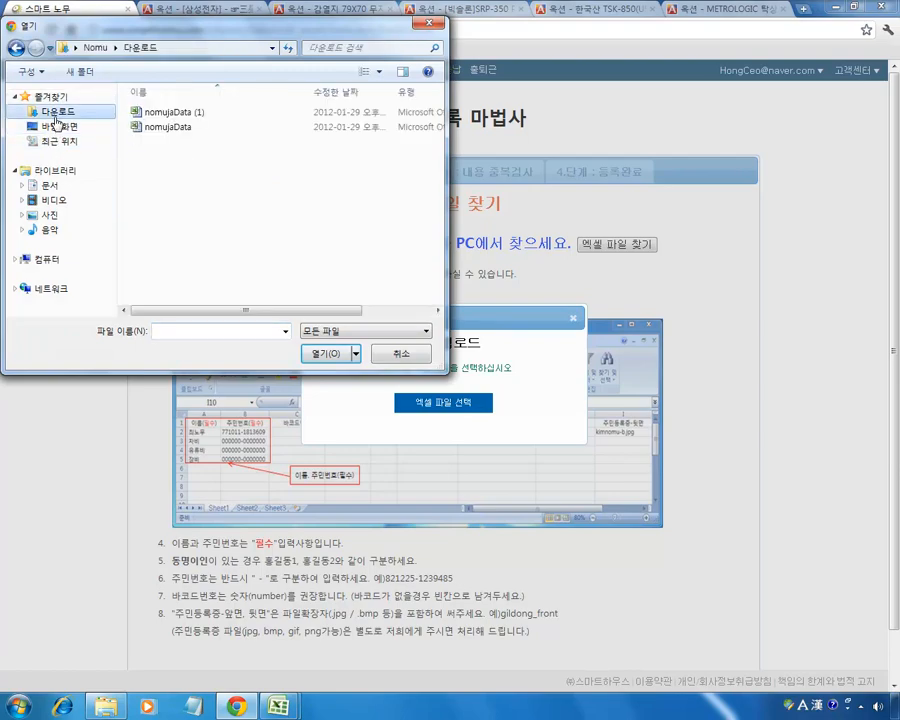
pyautogui.click(326, 353)
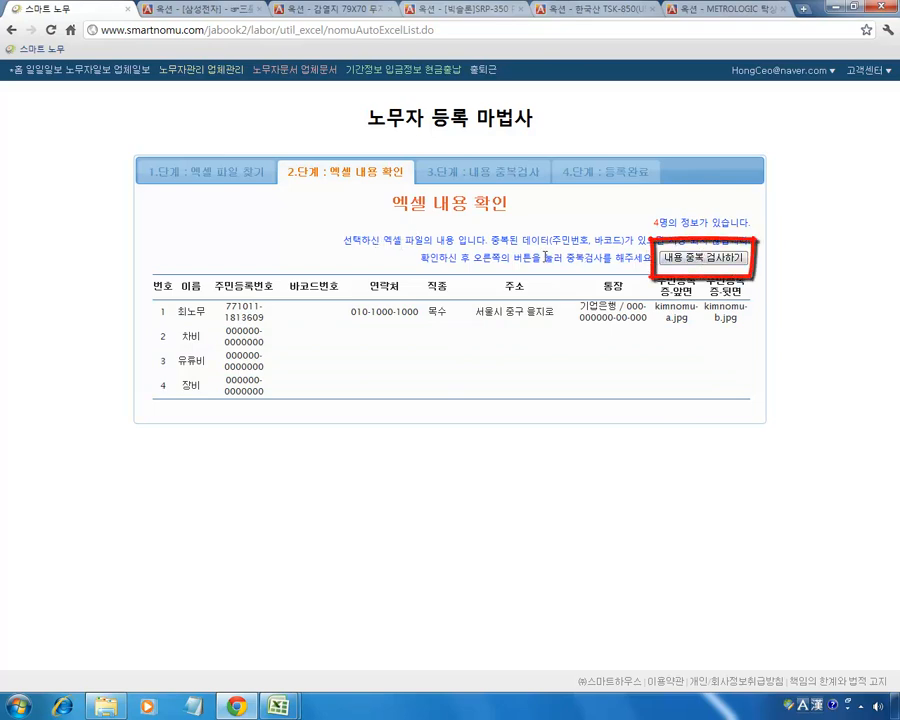
# Run the duplicate check, which finds none, then auto-upload the four workers and confirm.
pyautogui.click(703, 258)
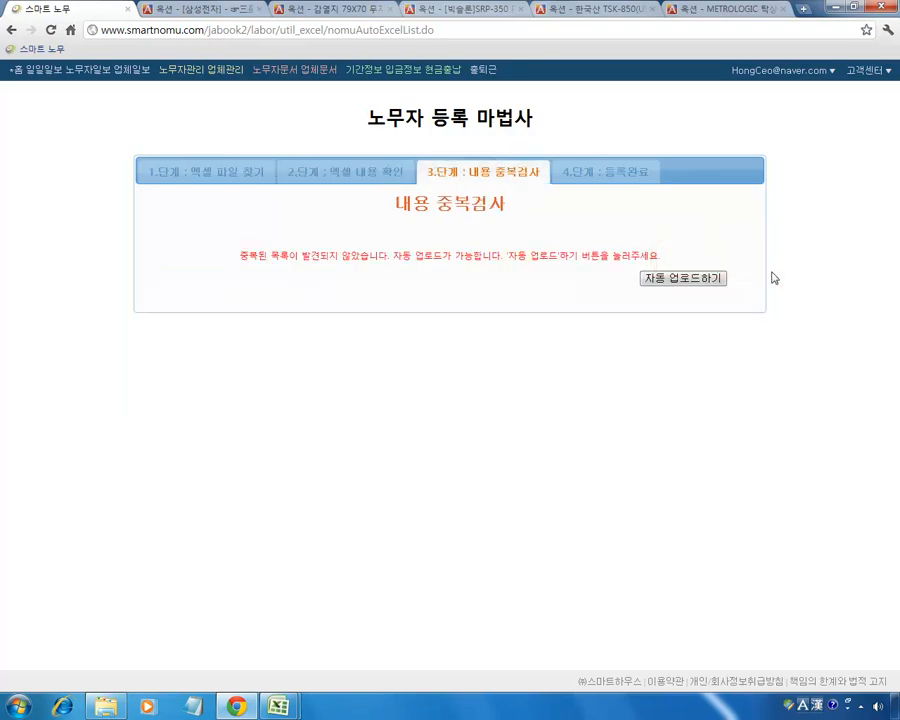
pyautogui.moveTo(280, 256); pyautogui.dragTo(380, 262)
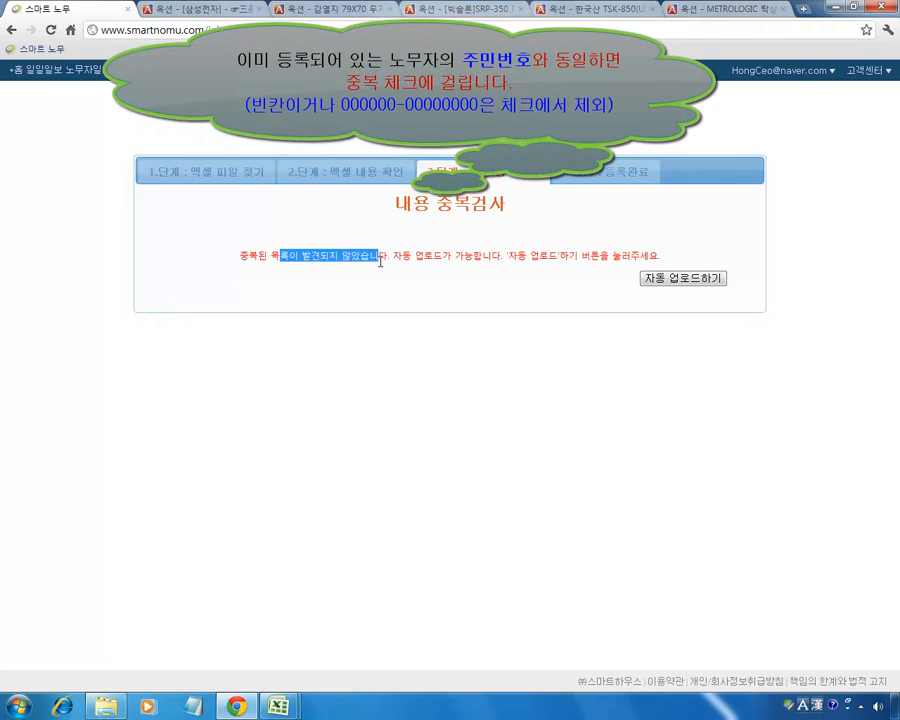
pyautogui.click(408, 256)
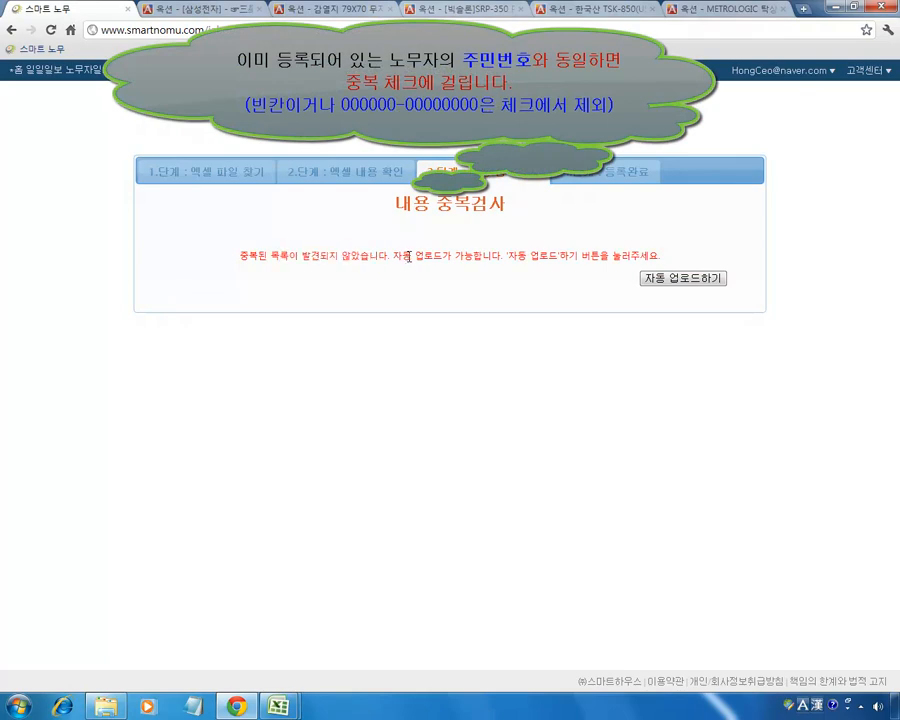
pyautogui.click(675, 280)
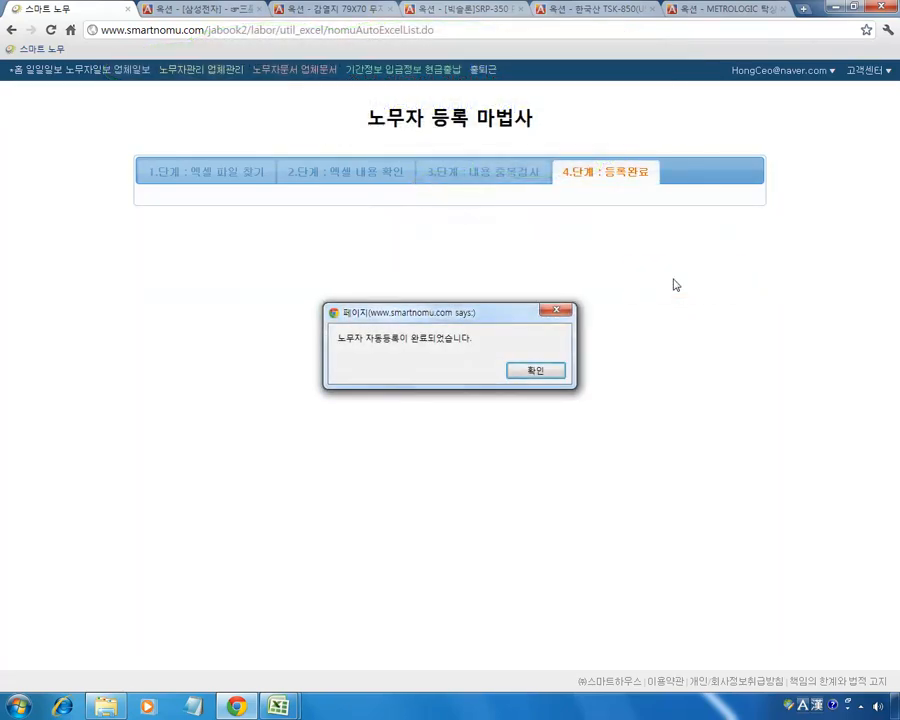
pyautogui.click(535, 370)
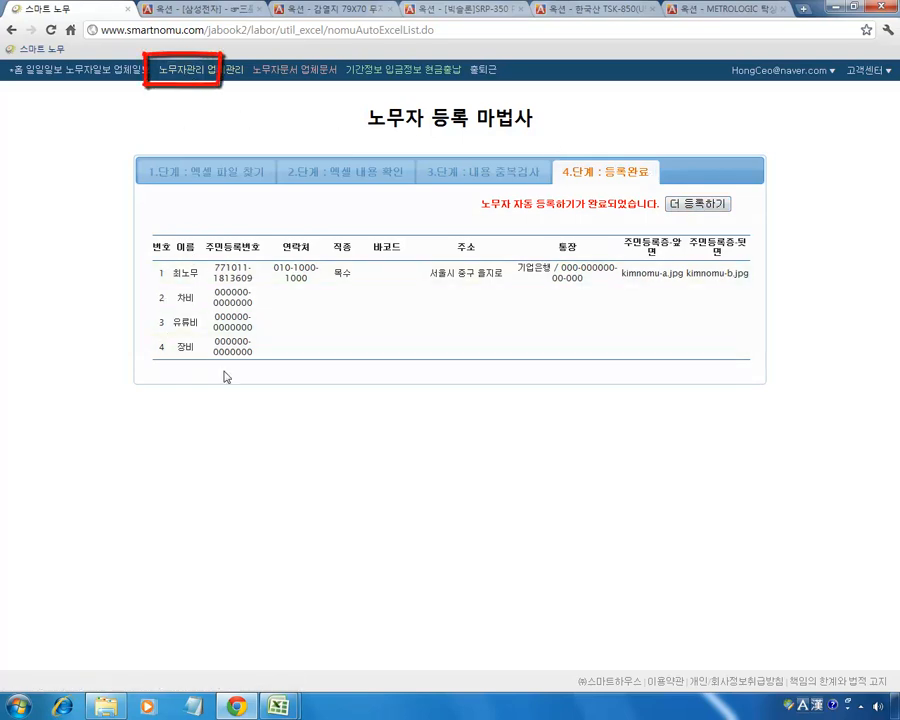
# In 노무자관리, open worker 6006's details and view both sides of the ID card.
pyautogui.click(183, 72)
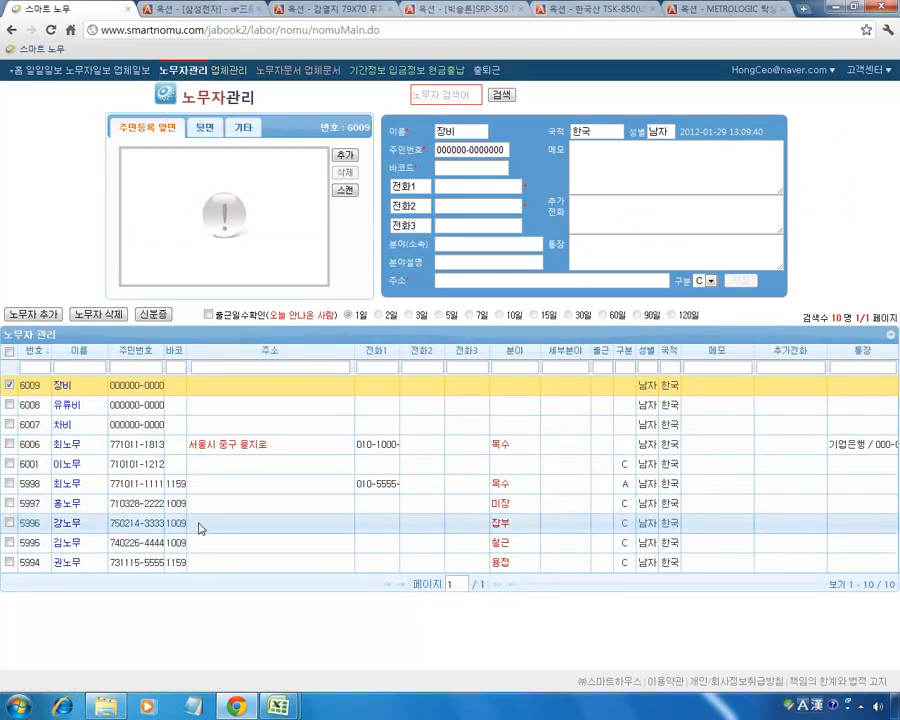
pyautogui.click(9, 384)
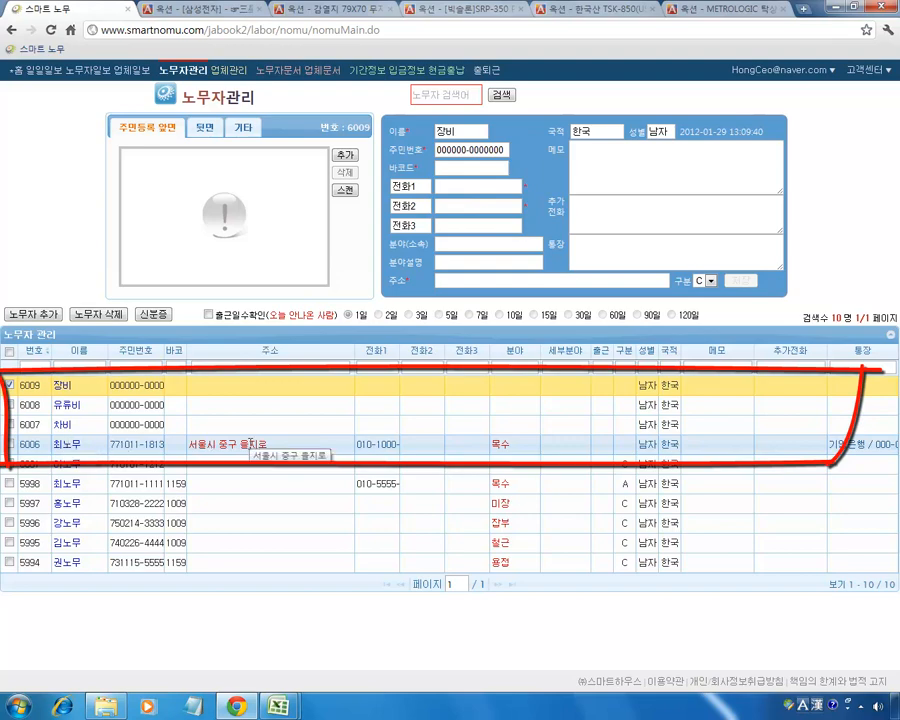
pyautogui.click(301, 453)
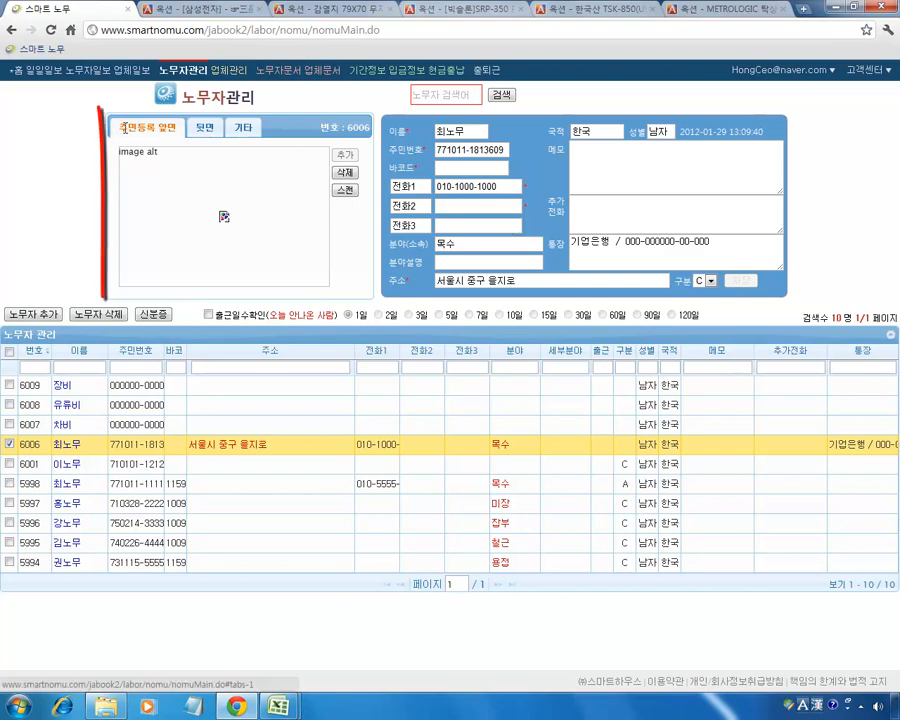
pyautogui.click(217, 130)
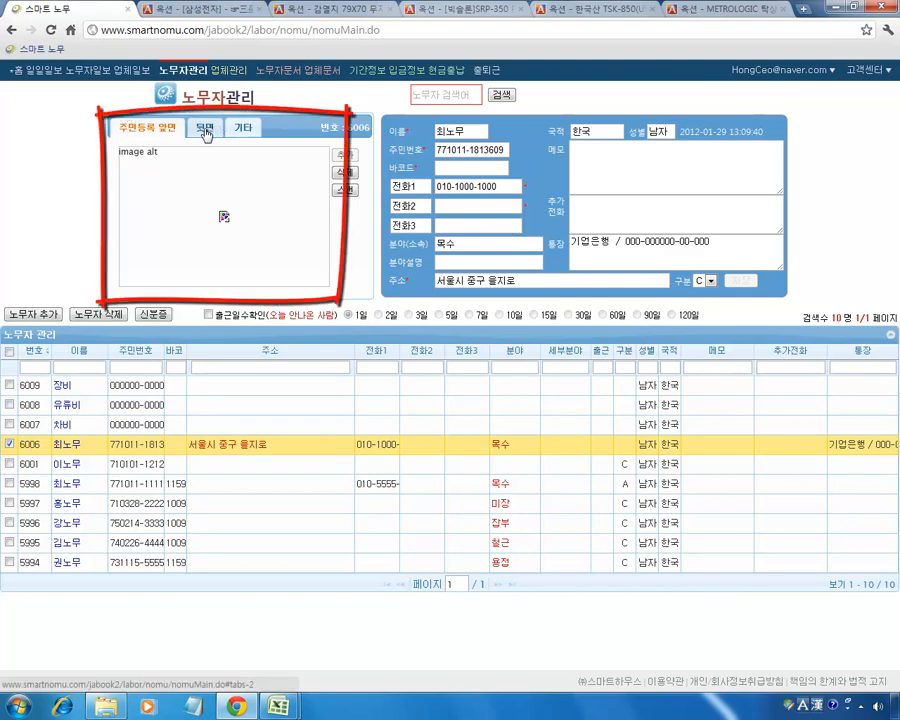
pyautogui.click(154, 133)
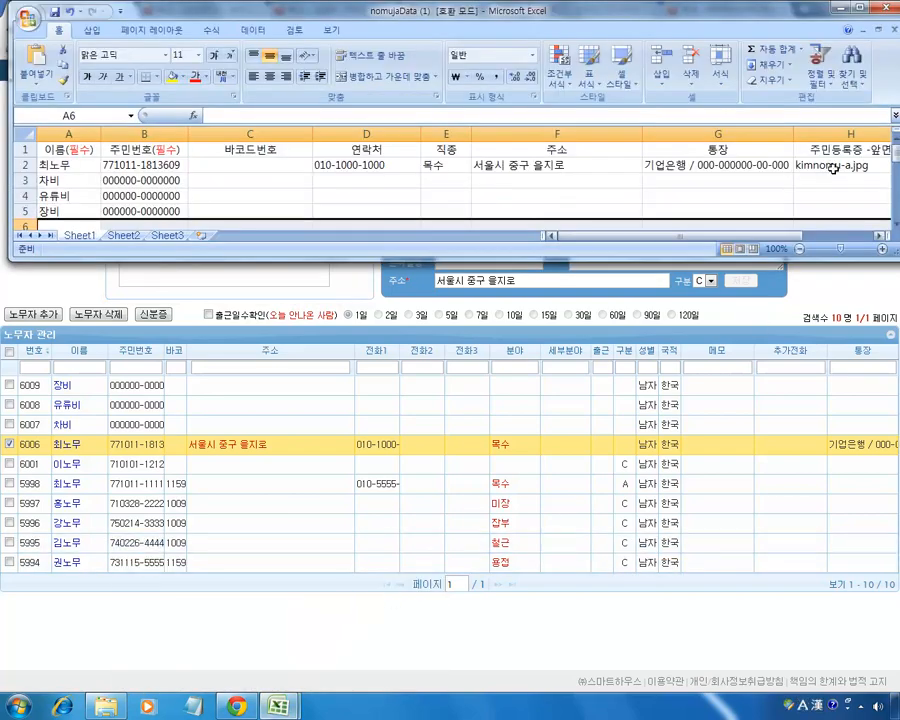
pyautogui.click(846, 169)
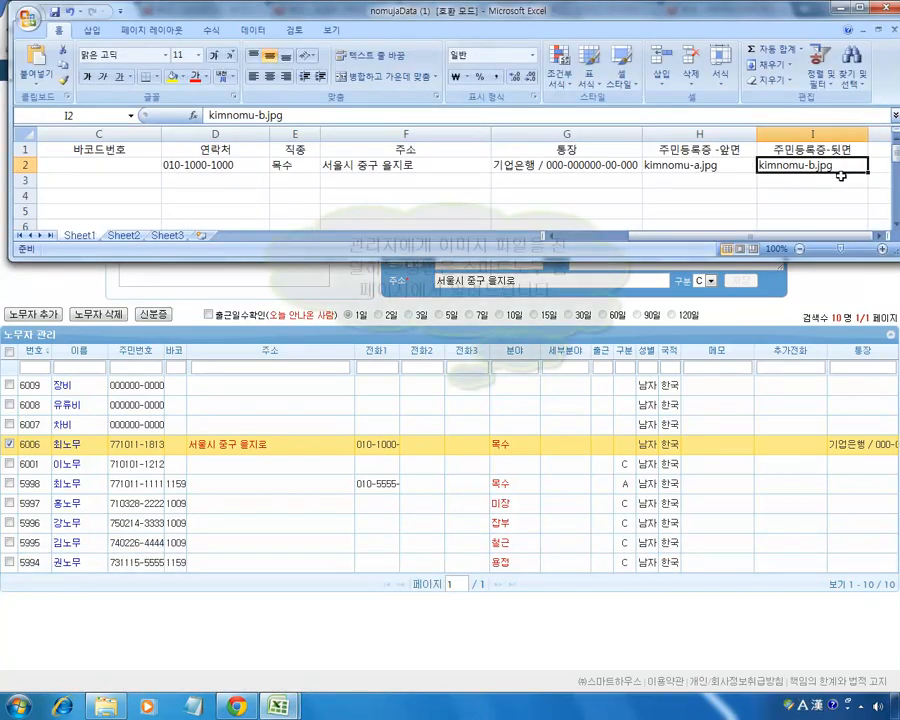
pyautogui.click(697, 169)
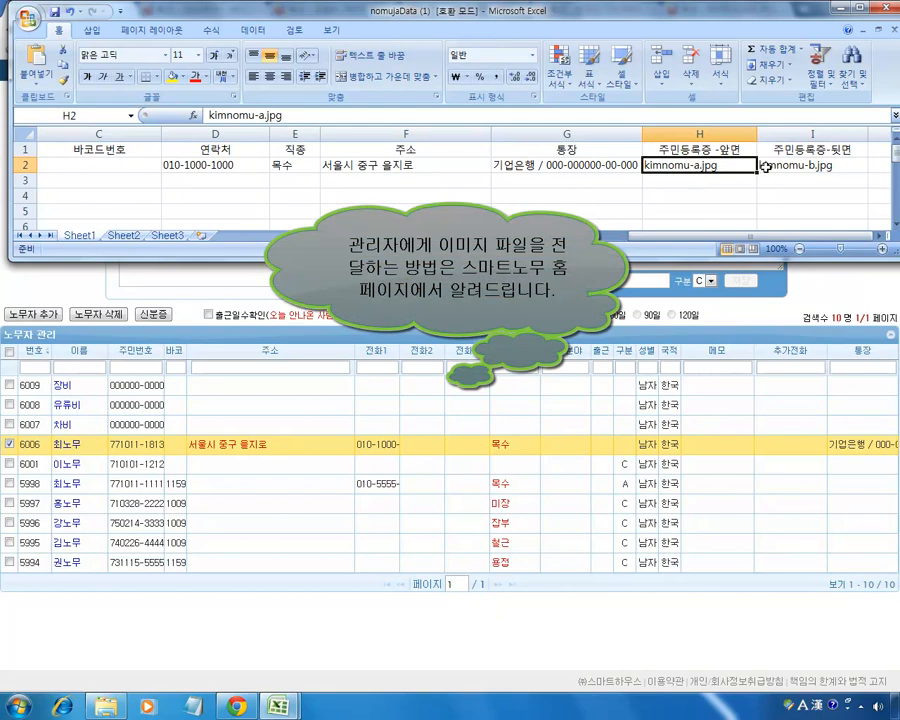
pyautogui.click(762, 165)
pyautogui.hotkey('alt', 'Tab')
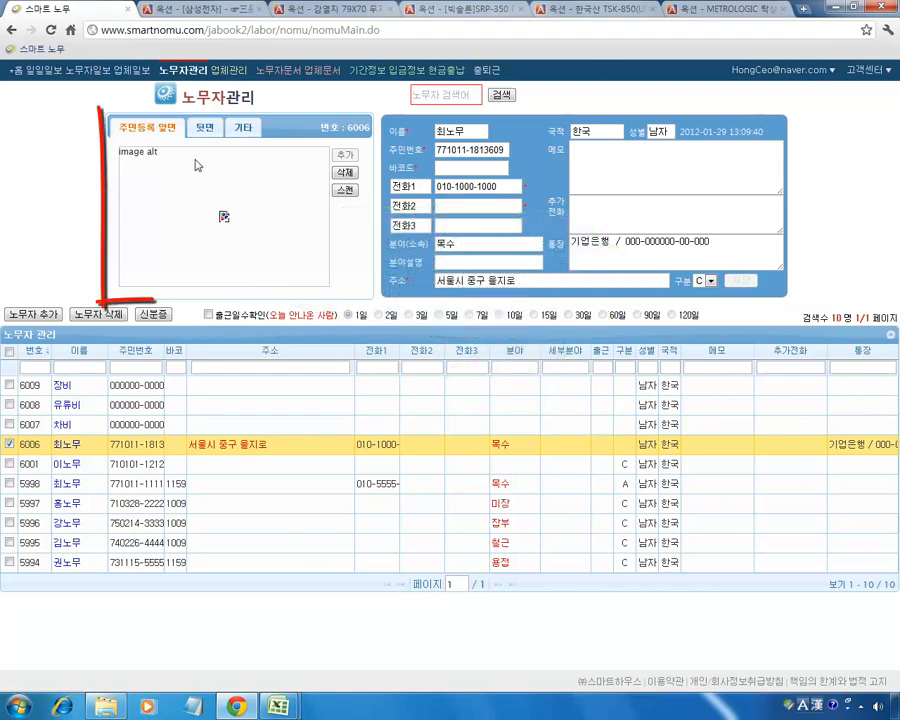
# Append '1' to worker 6006's name and save the record.
pyautogui.click(205, 127)
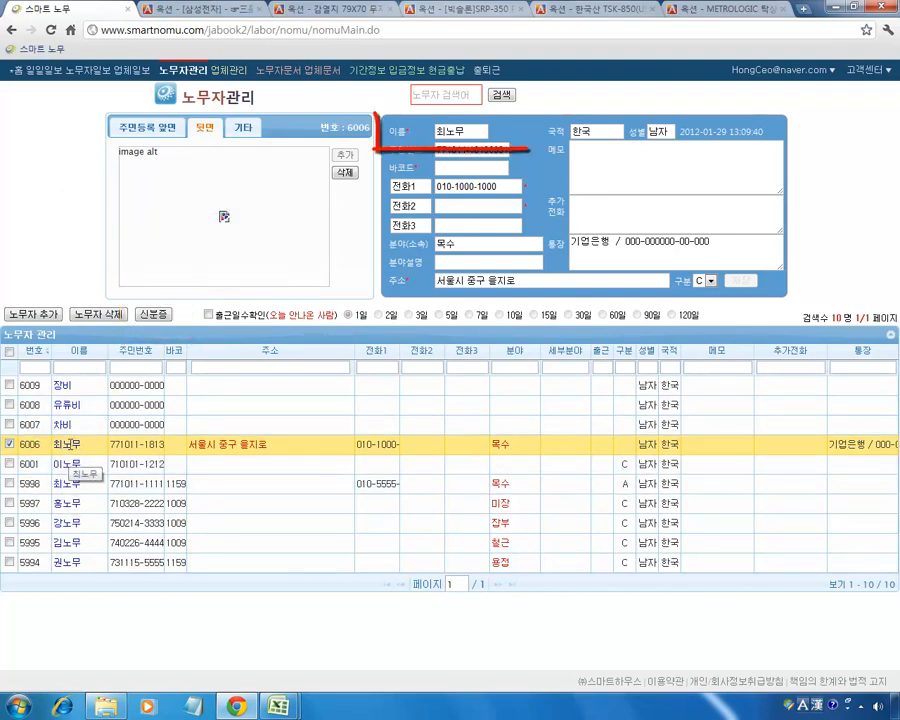
pyautogui.click(68, 447)
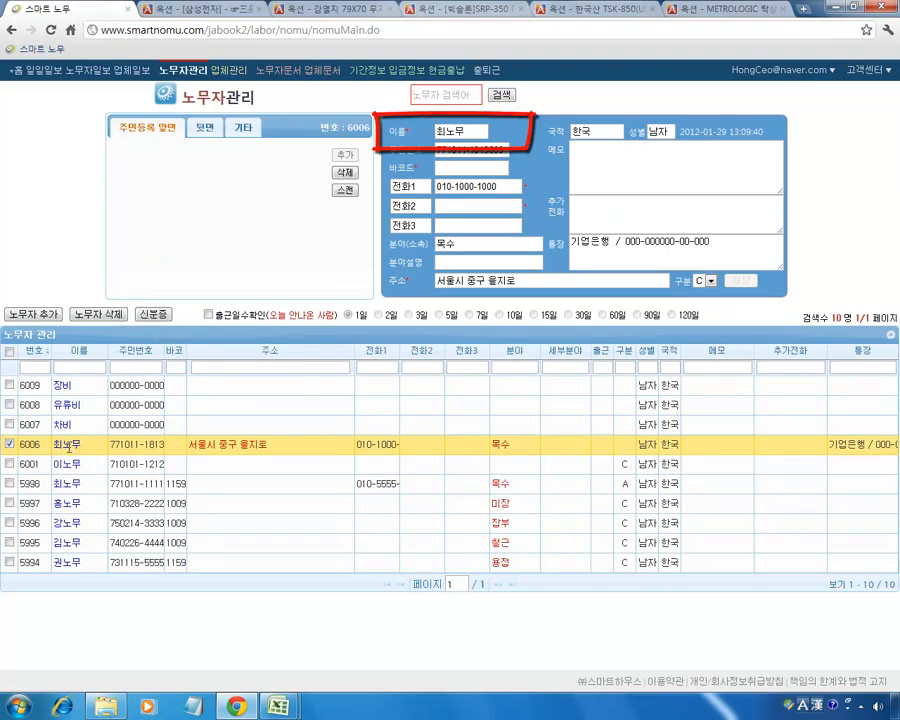
pyautogui.click(476, 130)
pyautogui.write('1')
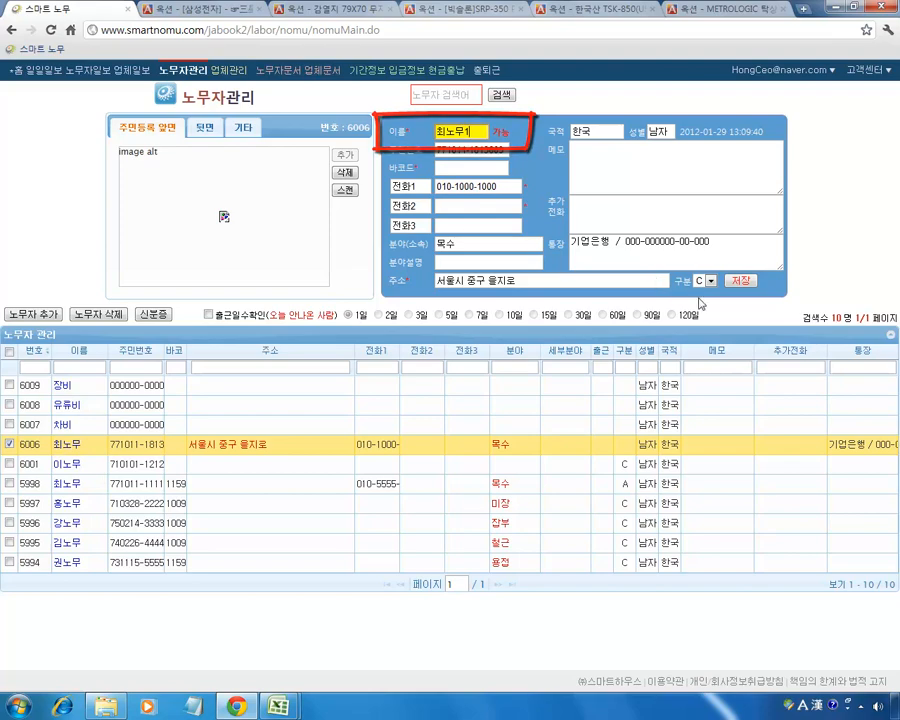
pyautogui.click(743, 282)
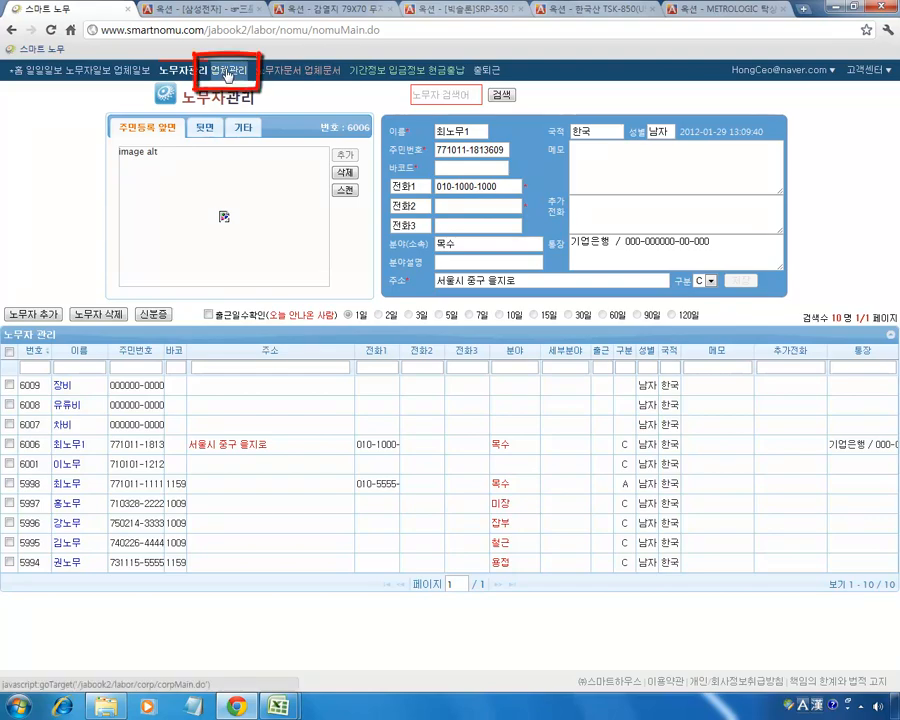
# Go to 업체관리 and open the 업체일괄등록 company registration wizard from the account menu.
pyautogui.click(228, 75)
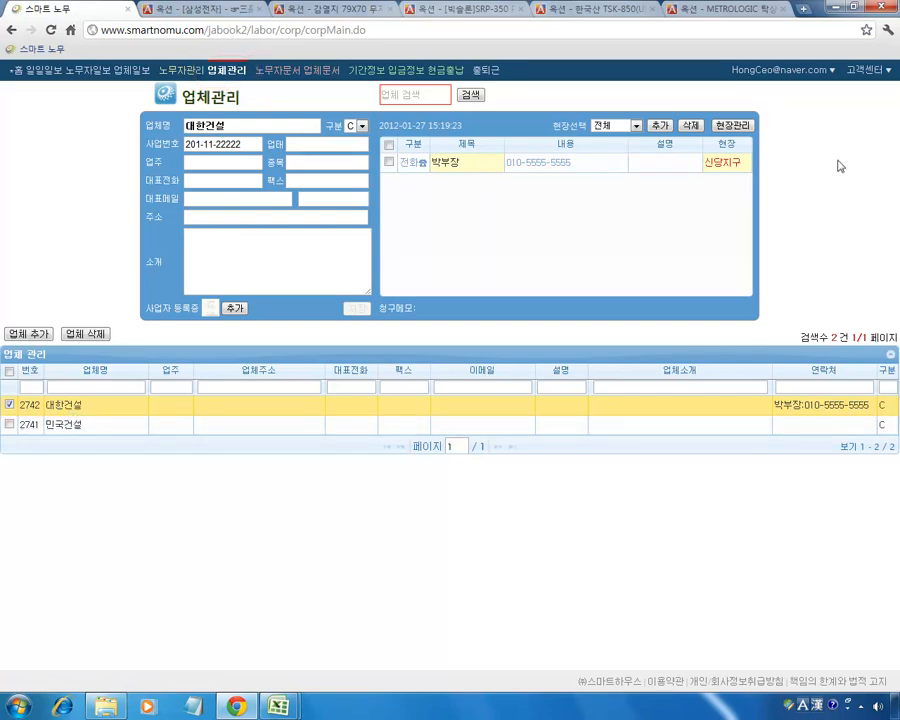
pyautogui.click(797, 73)
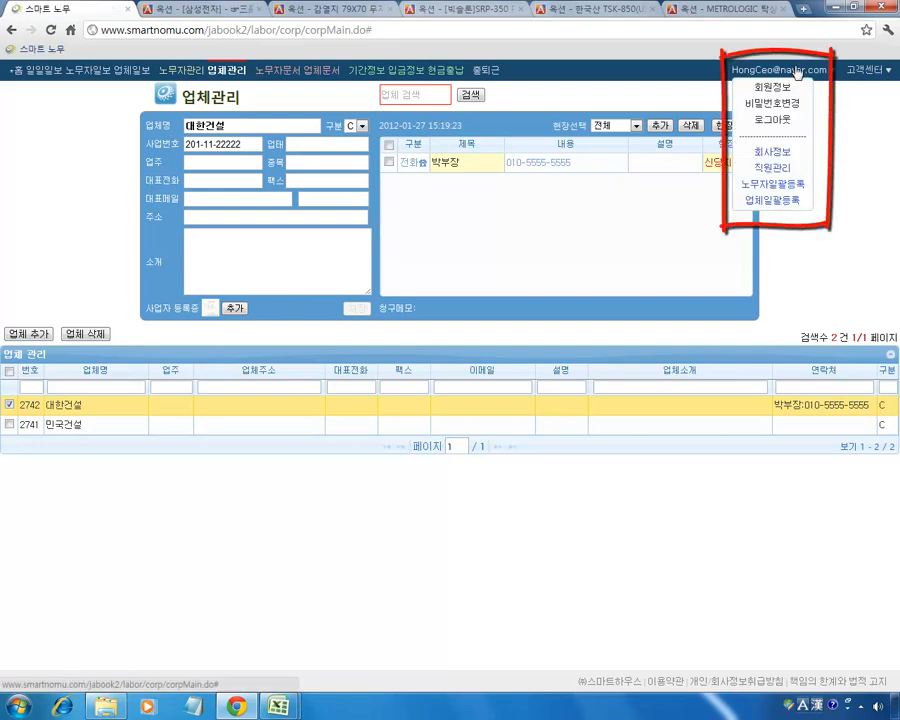
pyautogui.click(781, 204)
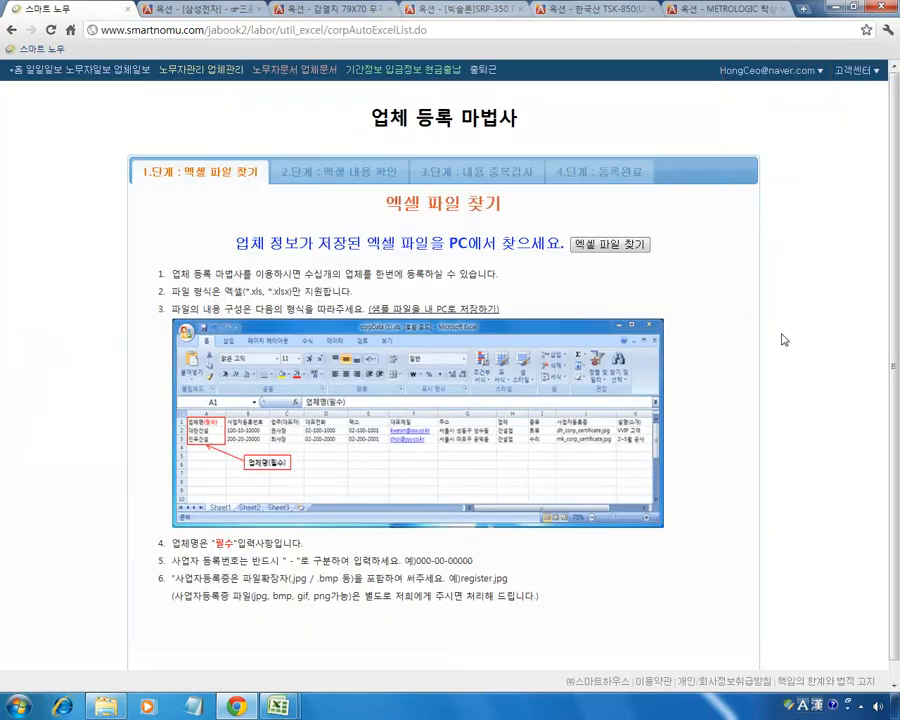
# Download the sample corpData.xls and open it in Excel.
pyautogui.scroll(-1, 783, 340)
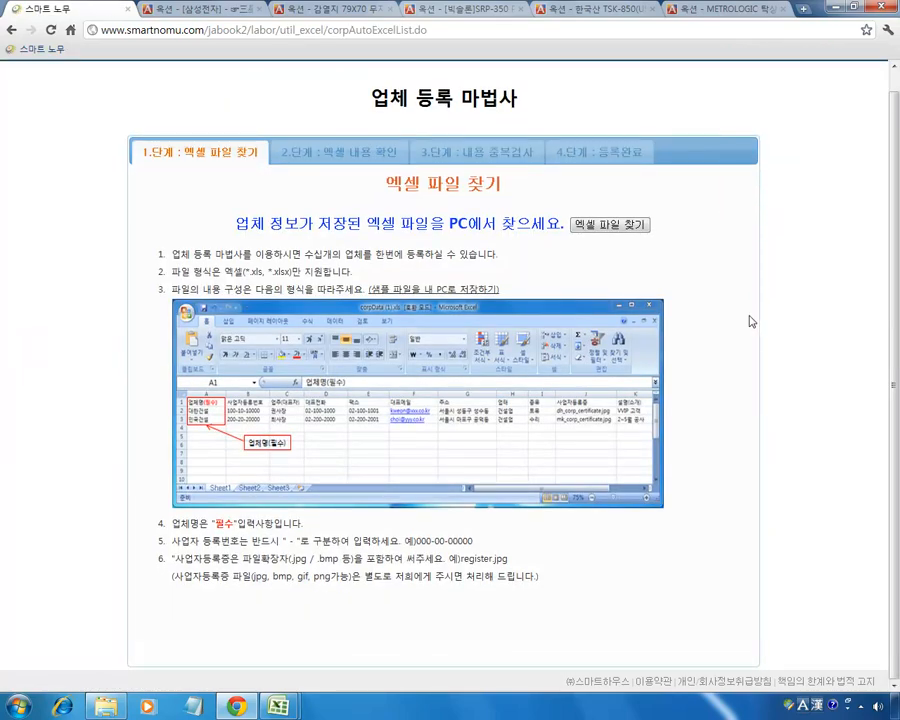
pyautogui.moveTo(212, 271); pyautogui.dragTo(325, 272)
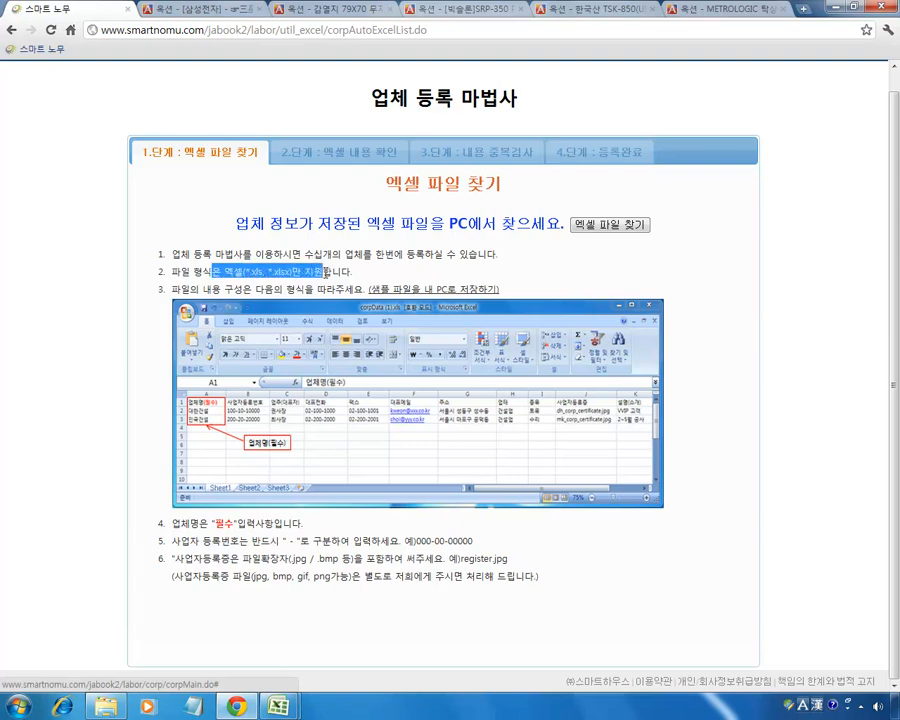
pyautogui.click(409, 206)
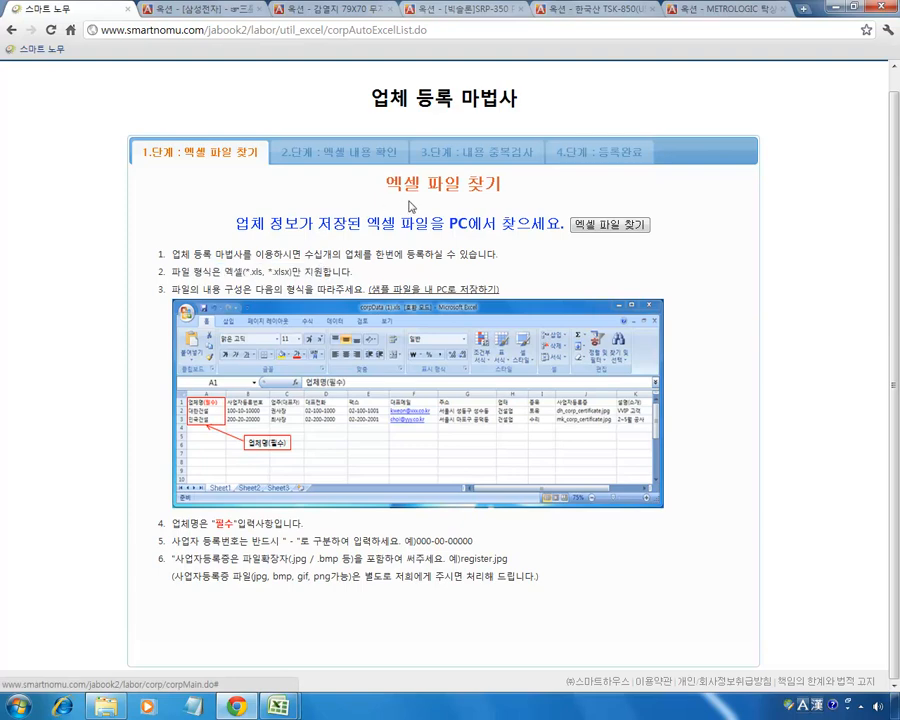
pyautogui.click(449, 292)
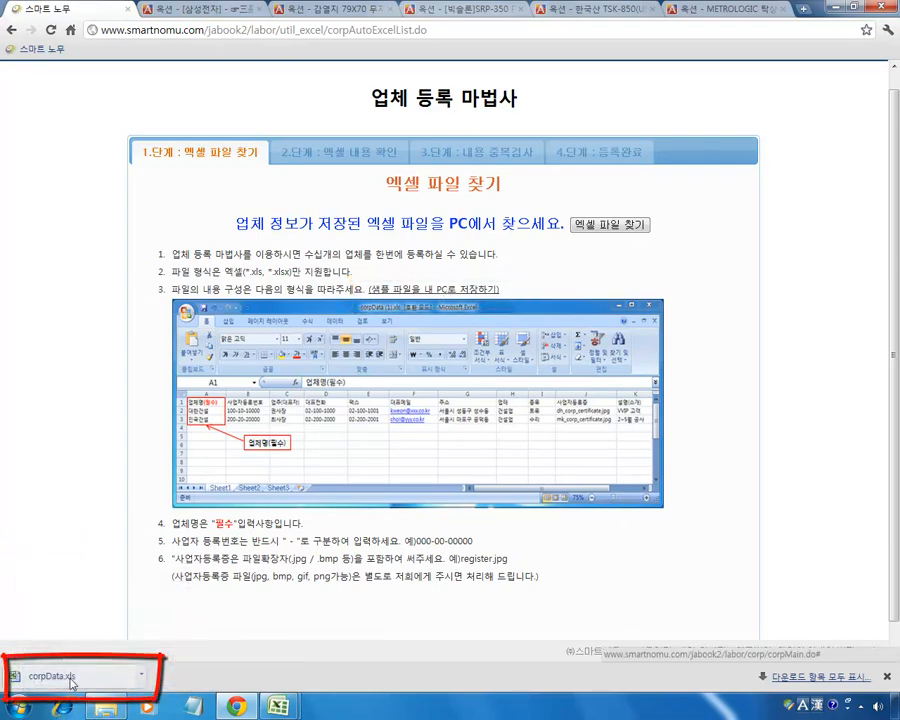
pyautogui.click(71, 684)
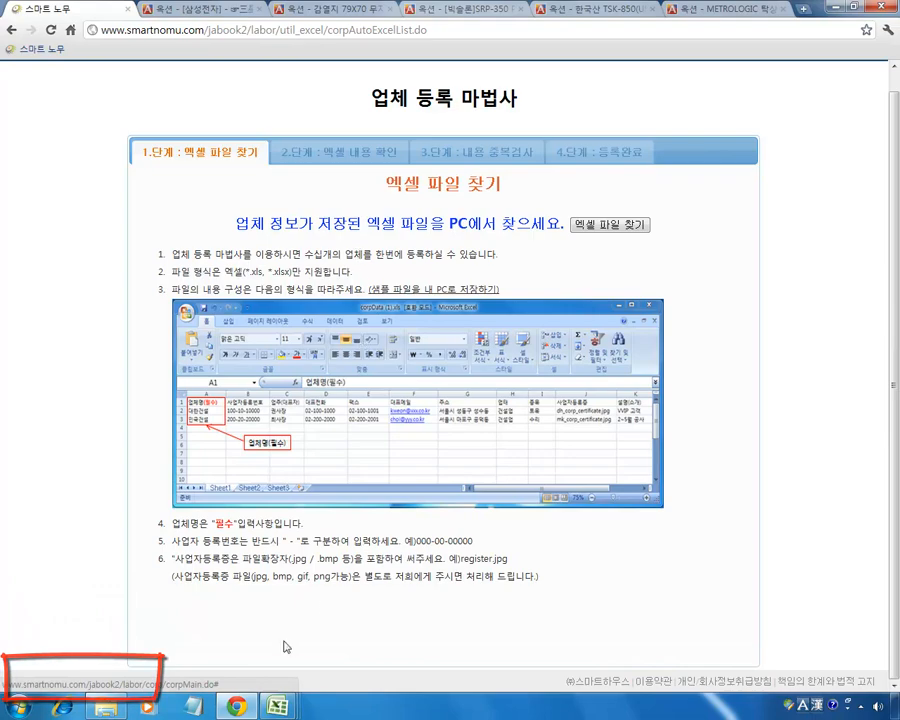
# Bring corpData to the front and review the 대한건설 and 민국건설 company rows.
pyautogui.moveTo(278, 707)
pyautogui.click(421, 644)
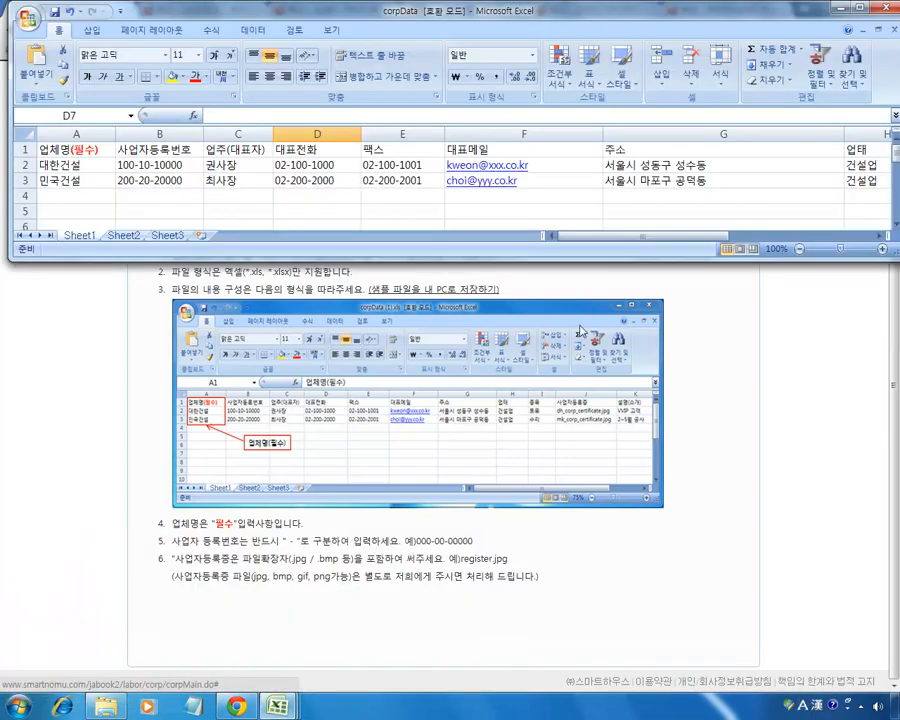
pyautogui.click(76, 165)
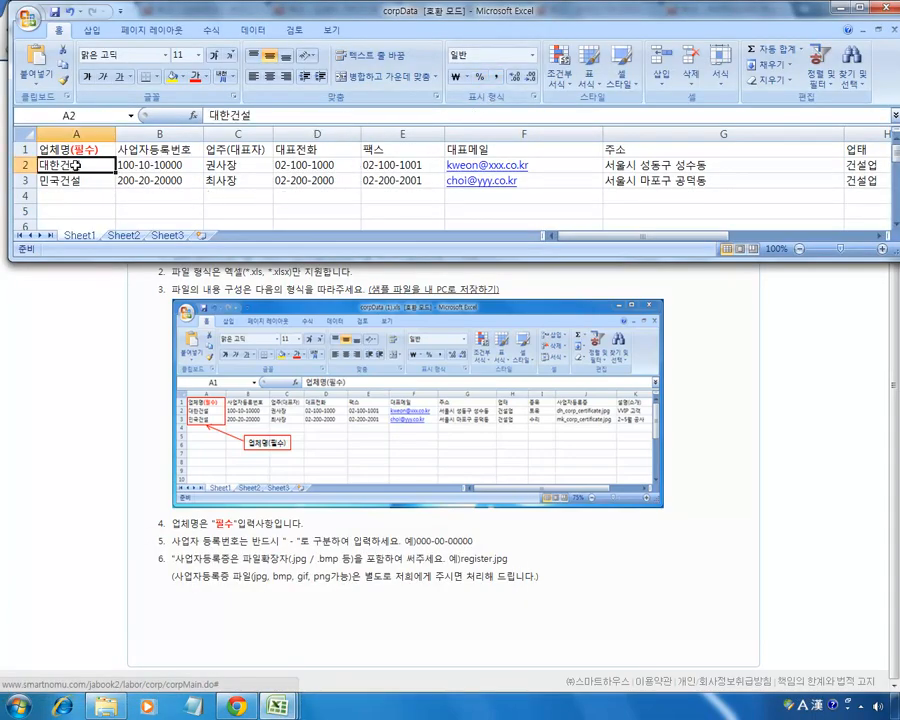
pyautogui.click(70, 180)
pyautogui.click(66, 165)
pyautogui.click(70, 180)
pyautogui.moveTo(66, 165); pyautogui.dragTo(858, 181)
pyautogui.moveTo(706, 237)
pyautogui.mouseDown()
pyautogui.moveTo(796, 243)
pyautogui.moveTo(706, 243)
pyautogui.mouseUp()
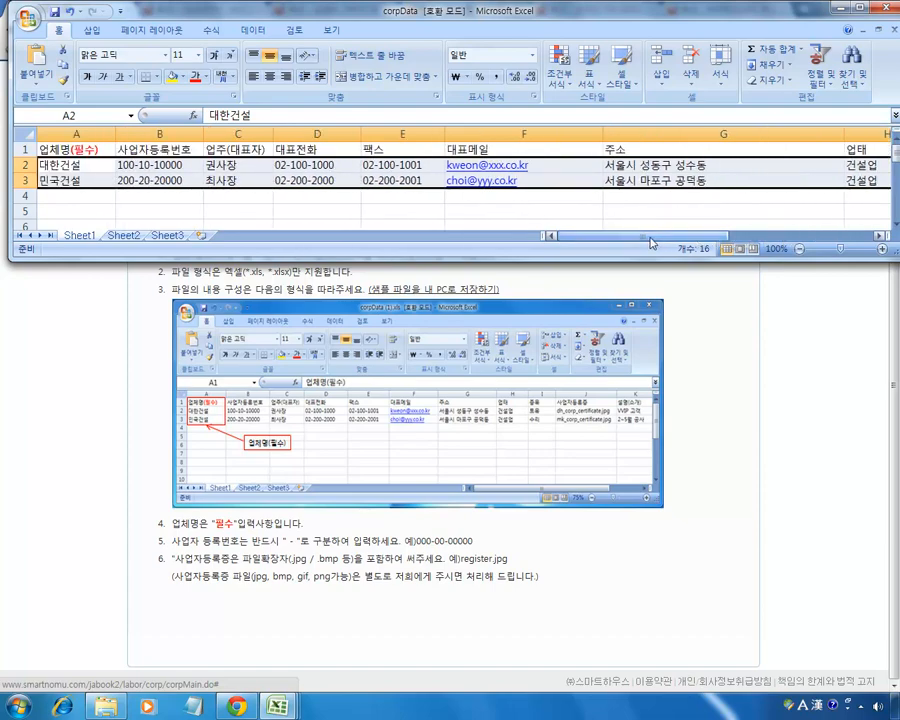
pyautogui.click(236, 205)
# Check the wizard's note that the company name is required.
pyautogui.click(156, 416)
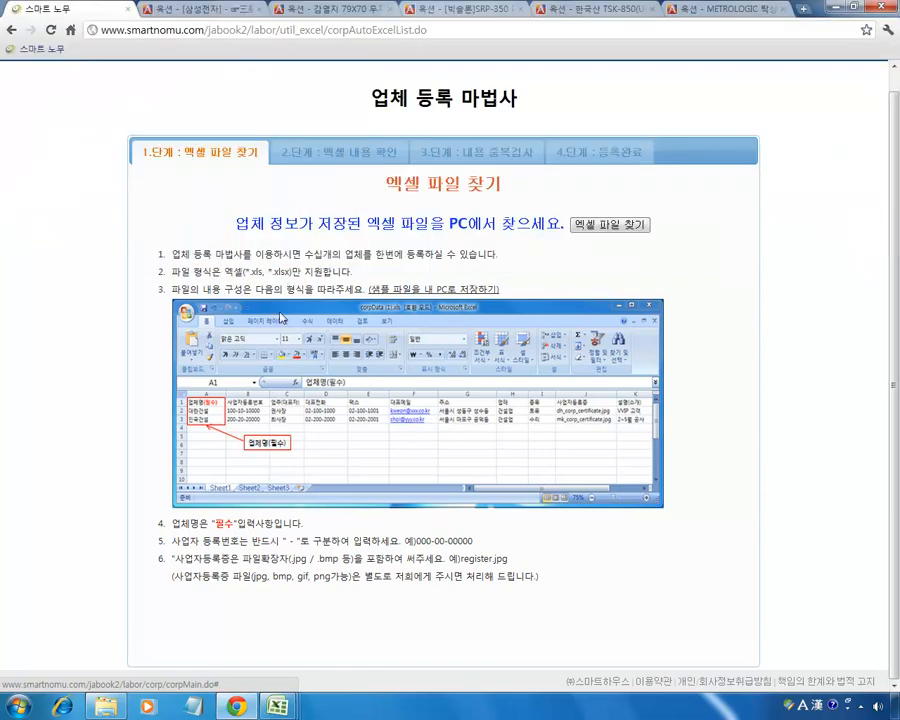
pyautogui.moveTo(189, 522); pyautogui.dragTo(282, 523)
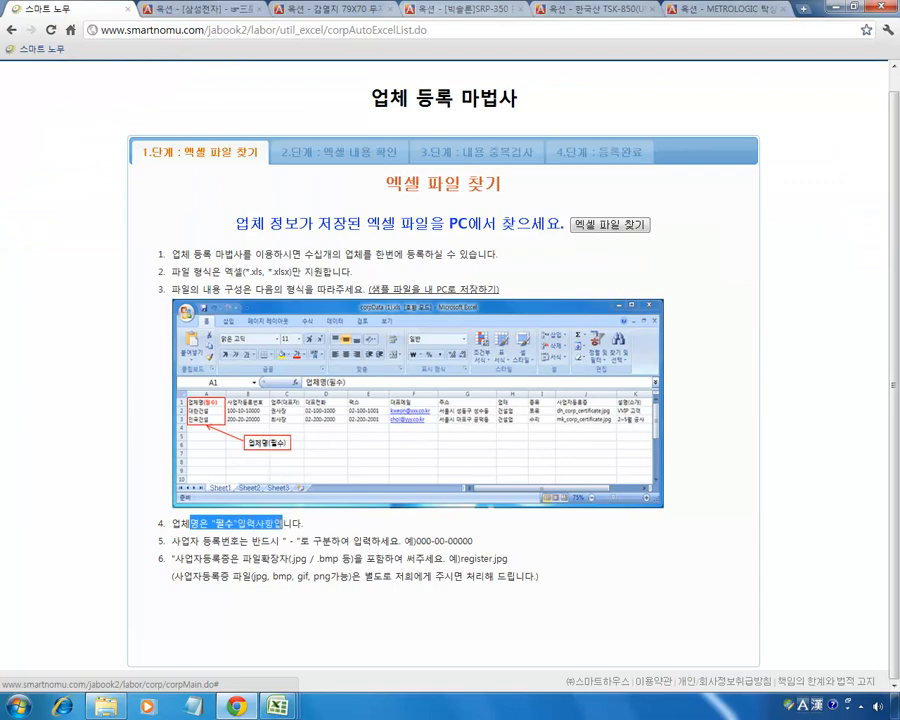
pyautogui.click(279, 522)
# Return to corpData and enlarge its window to show more rows below the data.
pyautogui.hotkey('alt', 'Tab')
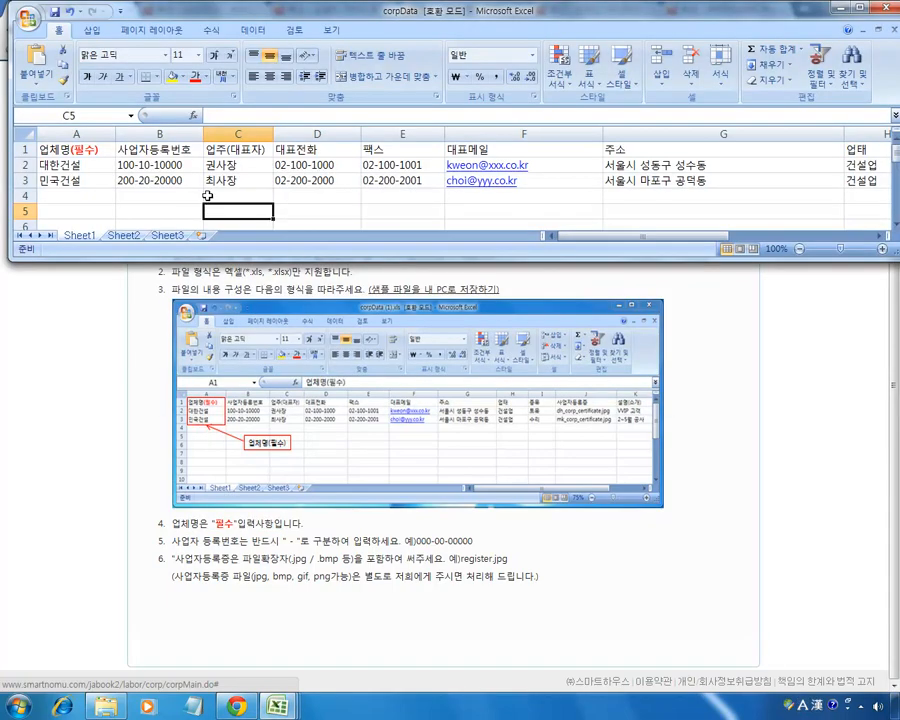
pyautogui.click(80, 160)
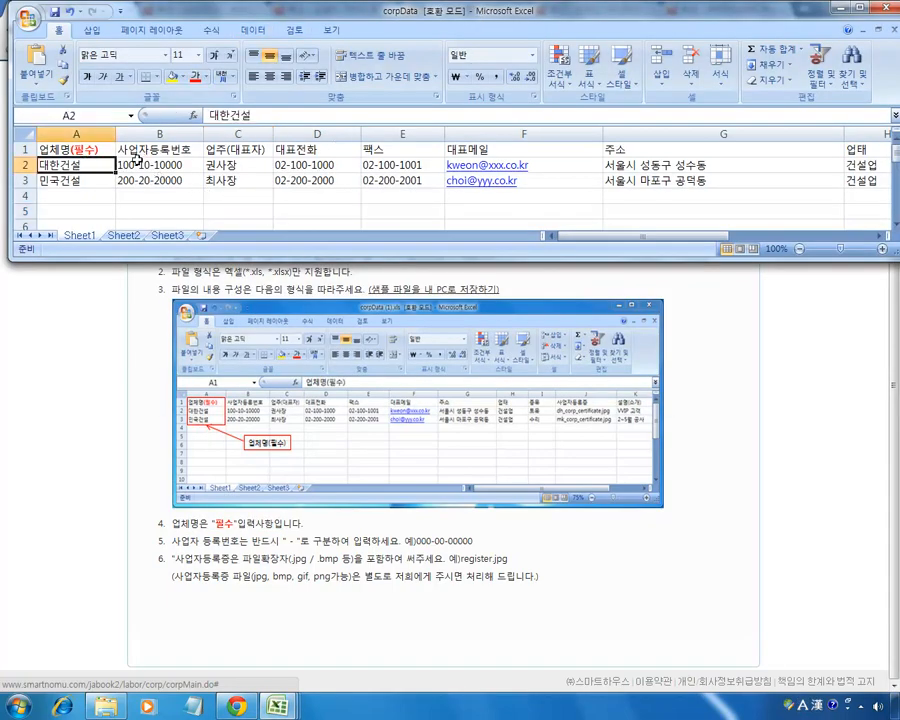
pyautogui.moveTo(170, 257); pyautogui.dragTo(158, 537)
pyautogui.click(74, 196)
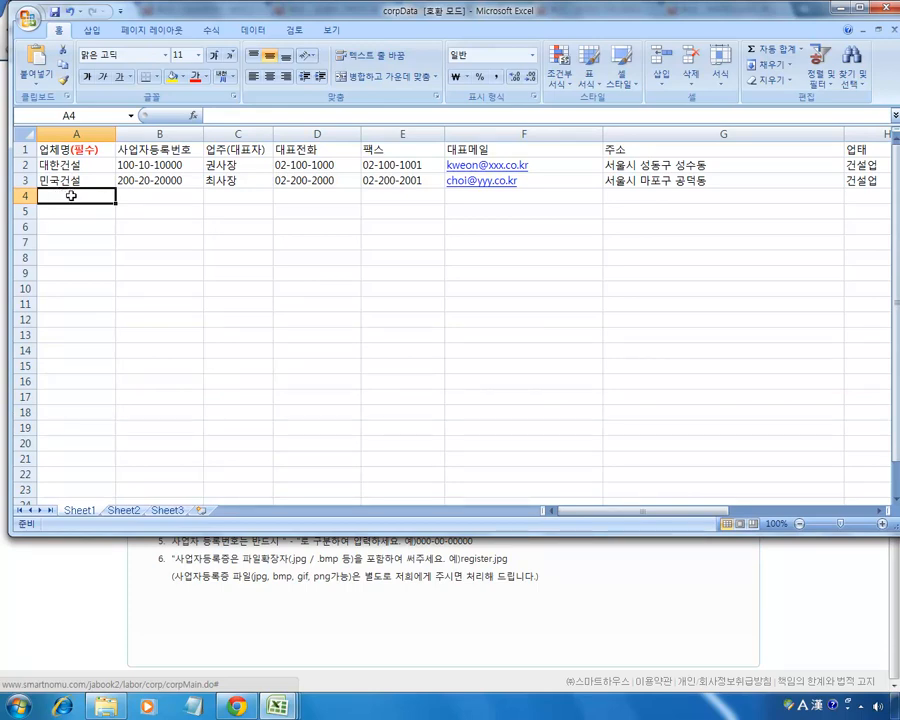
# Review corpData's headers and the company names, registration numbers, representatives and main phone entries.
pyautogui.click(858, 197)
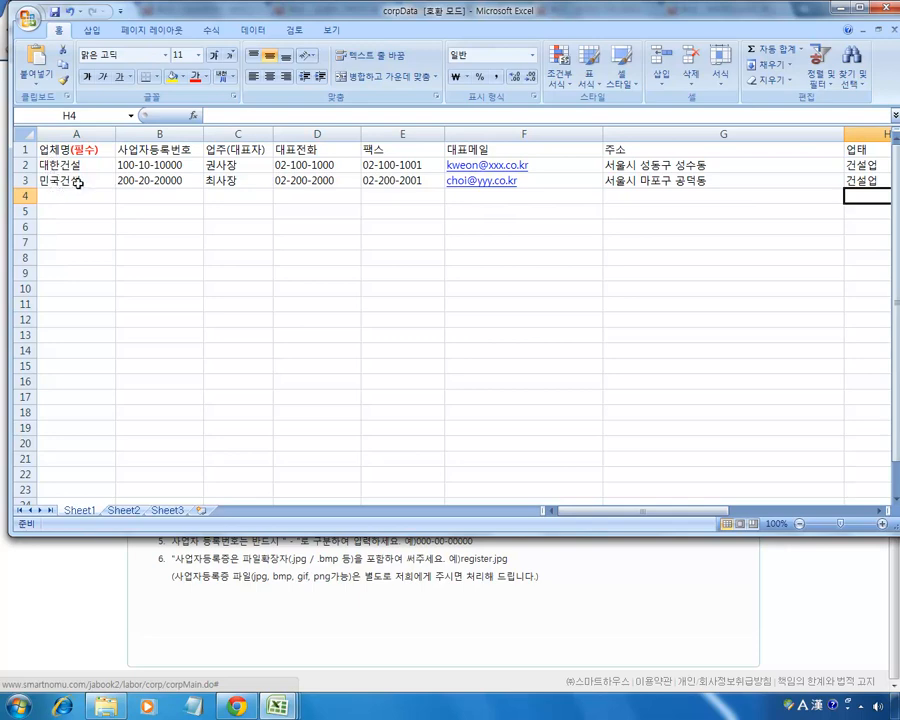
pyautogui.click(84, 151)
pyautogui.click(78, 166)
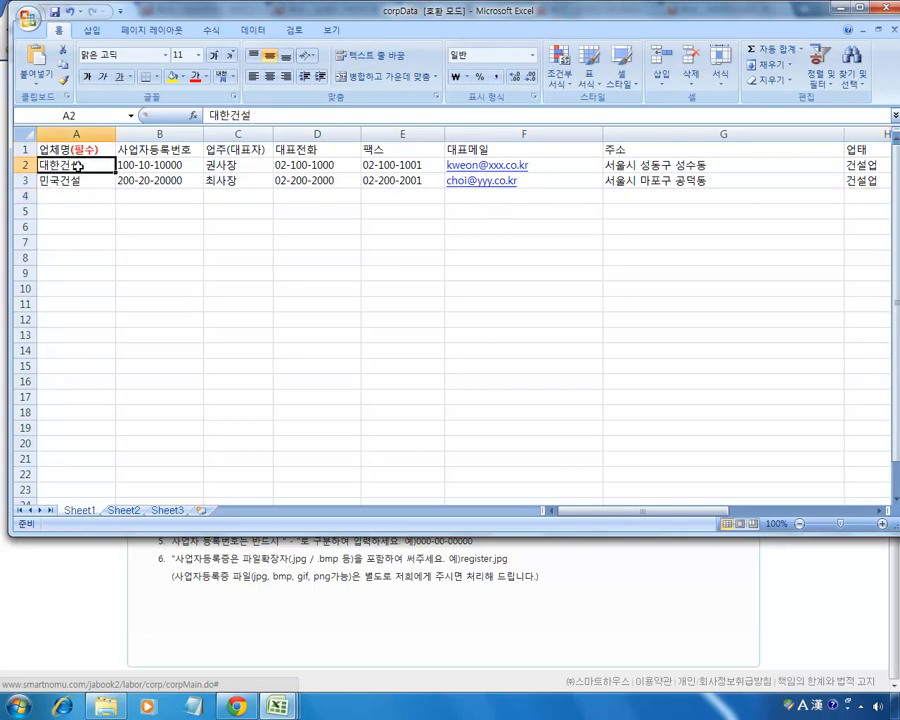
pyautogui.click(154, 166)
pyautogui.click(155, 181)
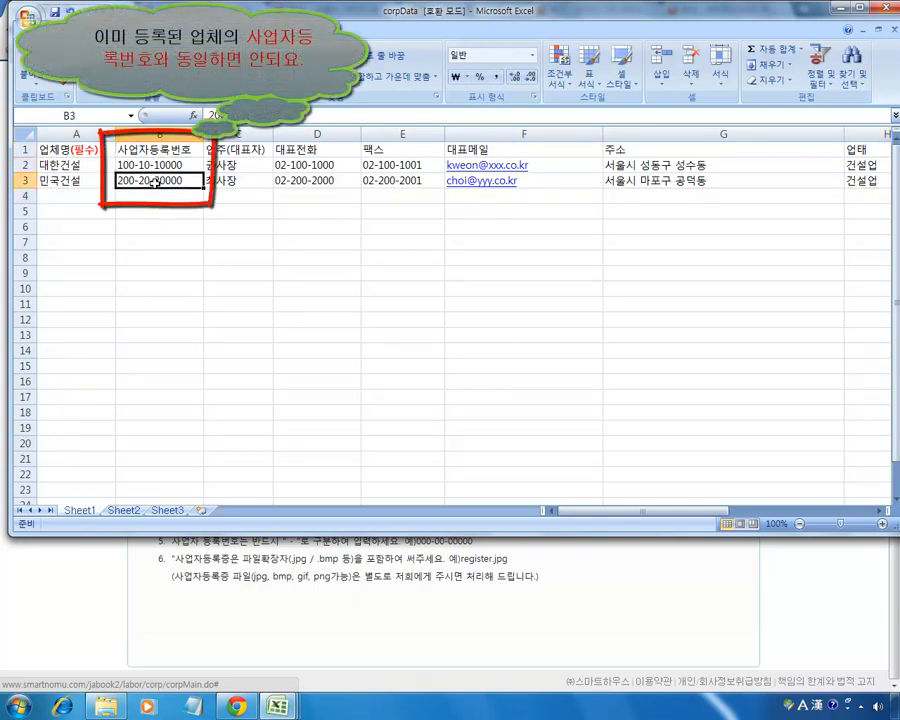
pyautogui.click(230, 150)
pyautogui.click(234, 166)
pyautogui.click(233, 178)
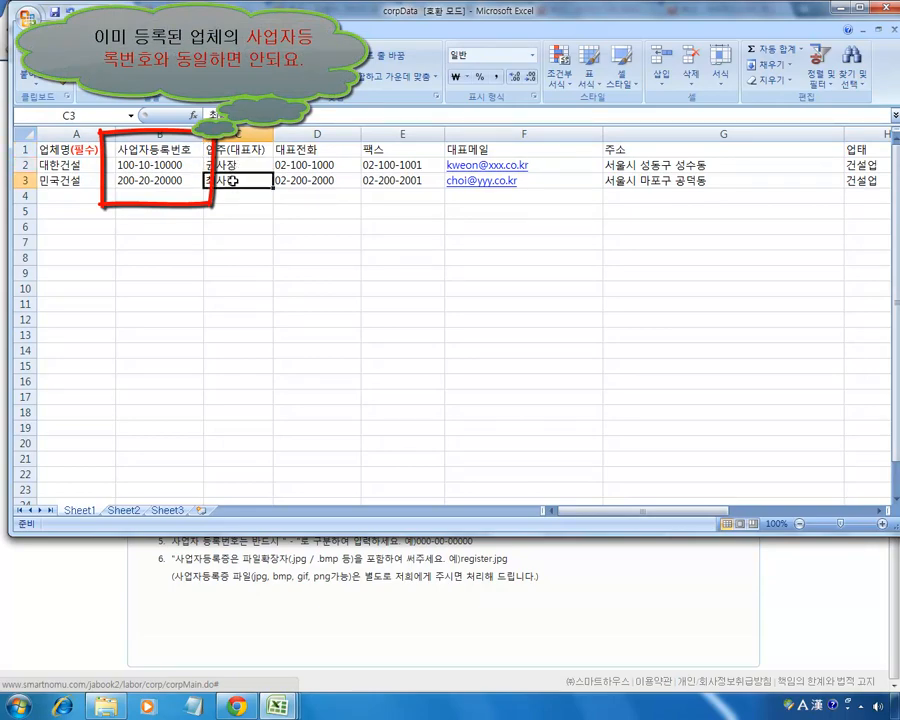
pyautogui.click(313, 149)
pyautogui.click(318, 165)
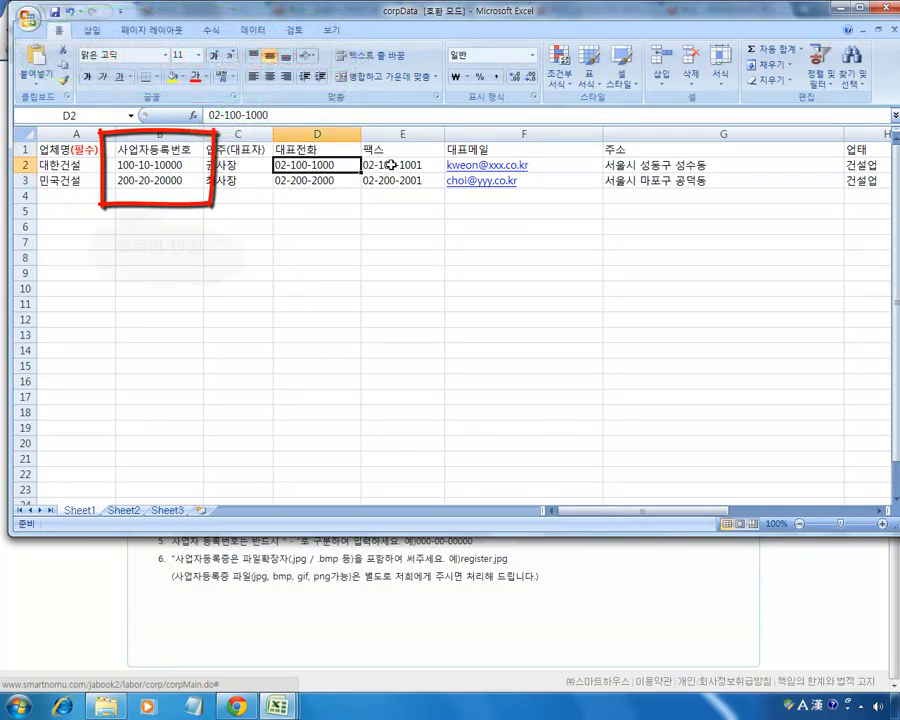
# Check the remaining fields: fax, e-mail, address, 건설업, 토목, certificate file and 'VVIP 고객' description.
pyautogui.click(402, 166)
pyautogui.click(577, 167)
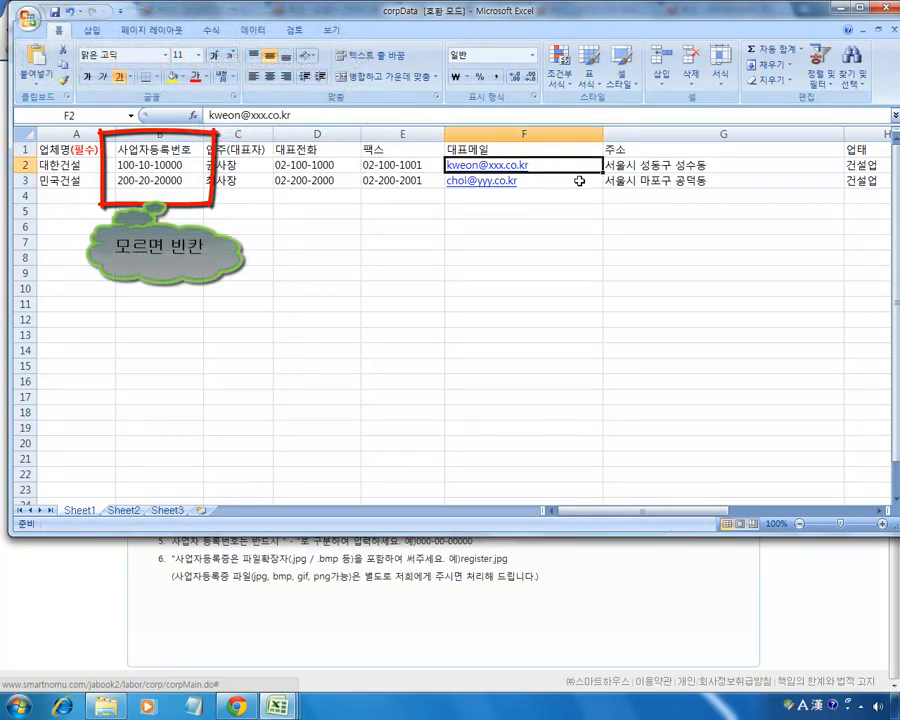
pyautogui.click(636, 166)
pyautogui.moveTo(707, 512); pyautogui.dragTo(722, 512)
pyautogui.click(567, 165)
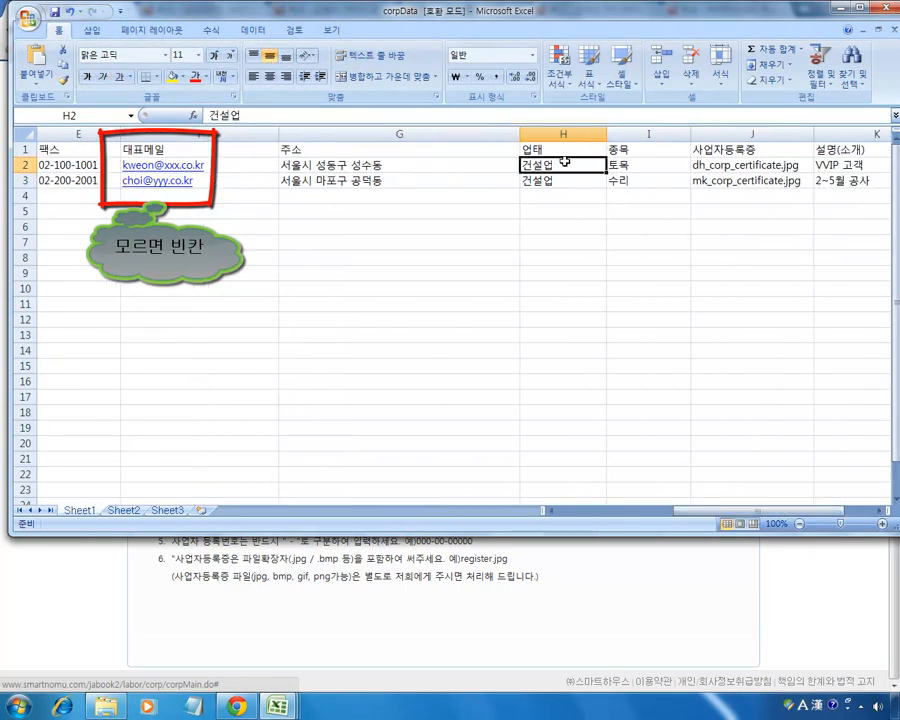
pyautogui.click(644, 166)
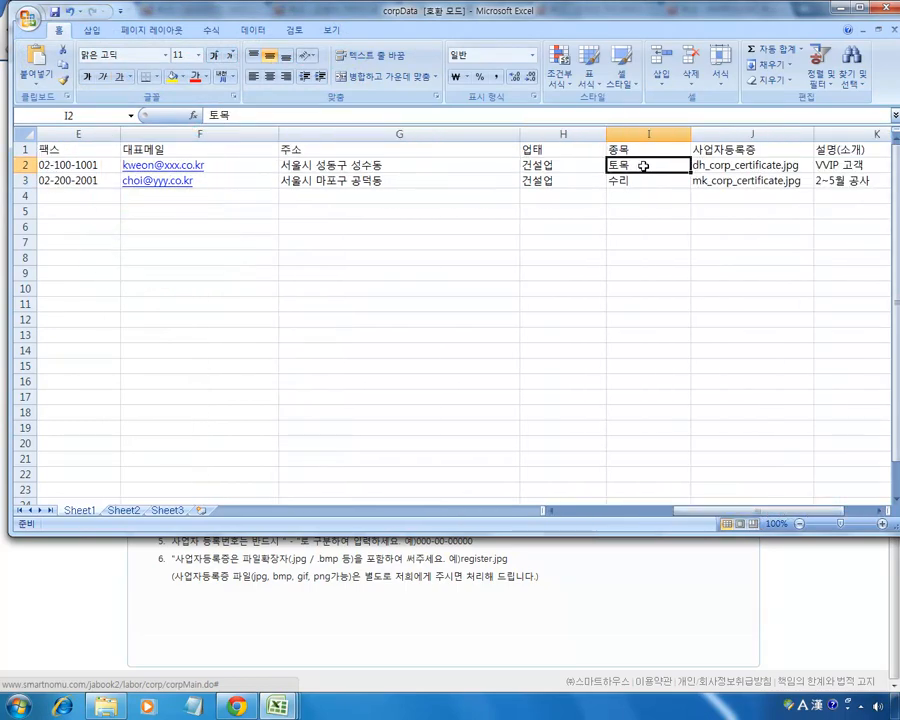
pyautogui.click(748, 168)
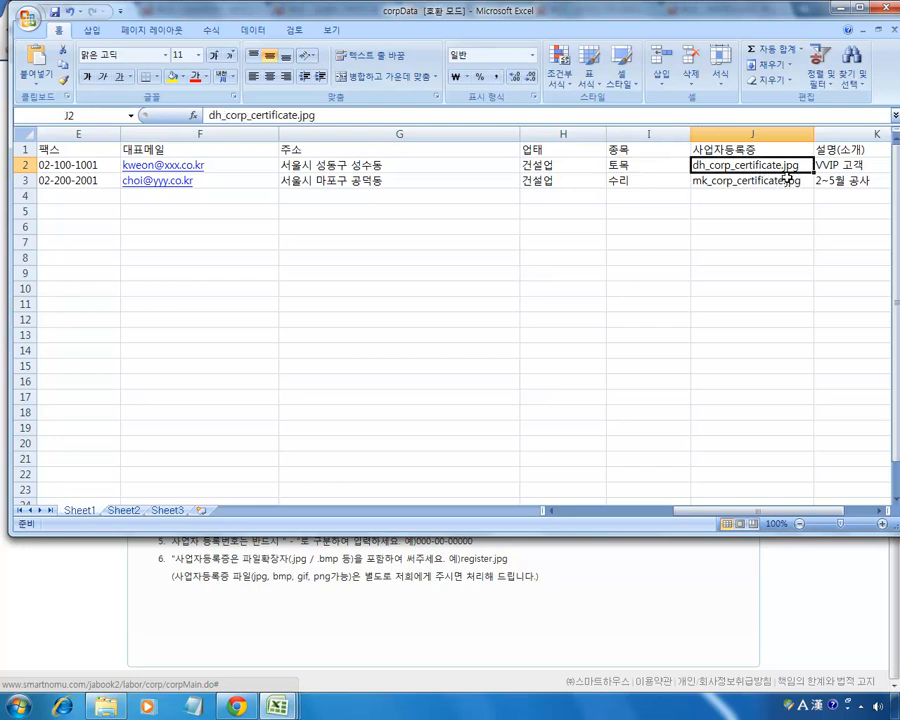
pyautogui.click(848, 166)
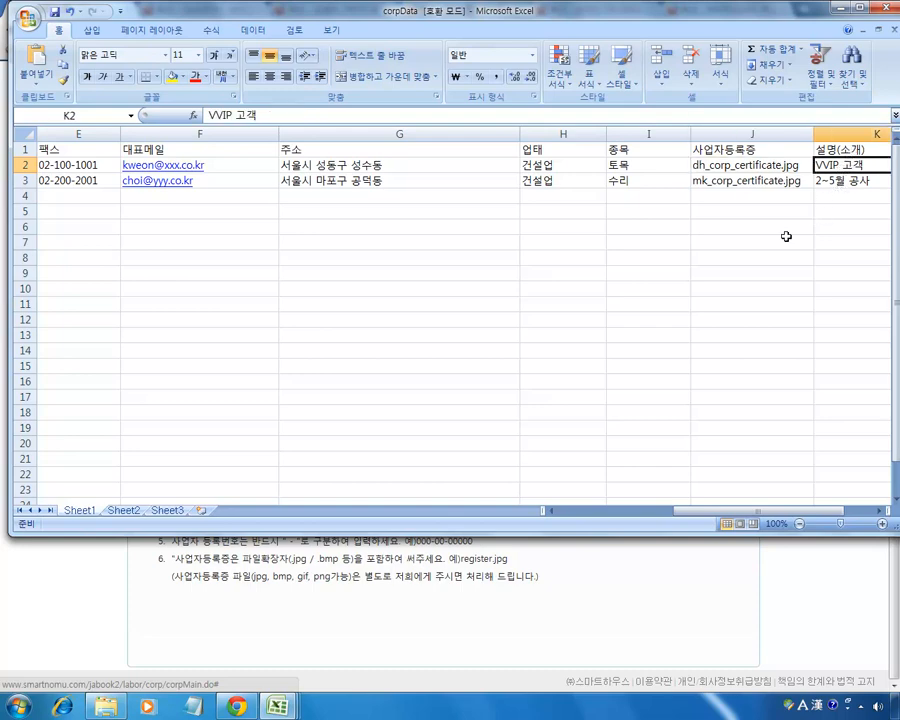
pyautogui.moveTo(620, 511); pyautogui.dragTo(572, 512)
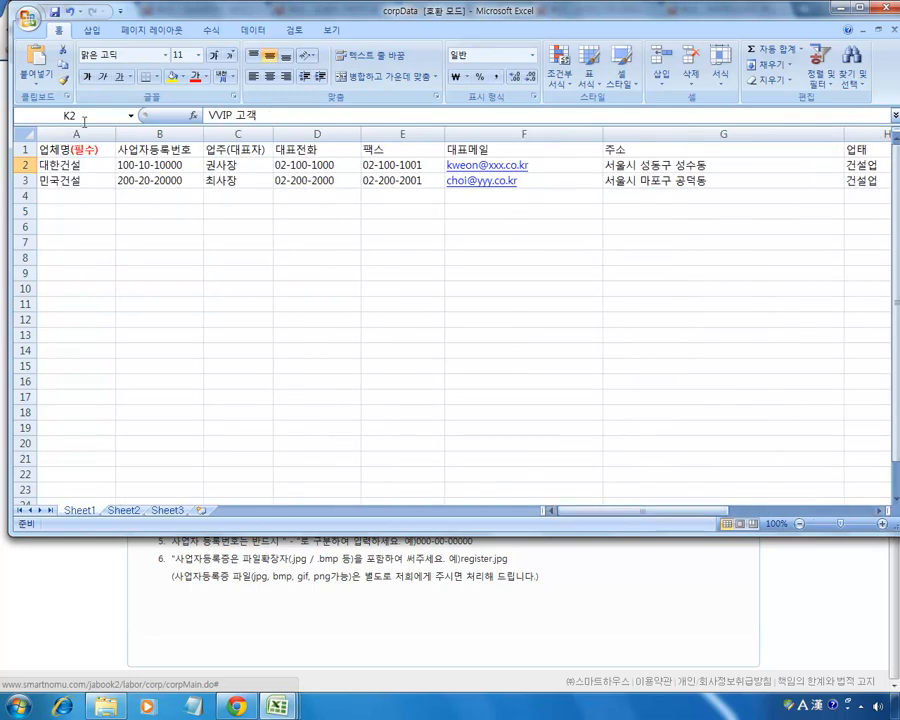
# Save the corpData workbook via the Office button and go back to the wizard.
pyautogui.click(27, 20)
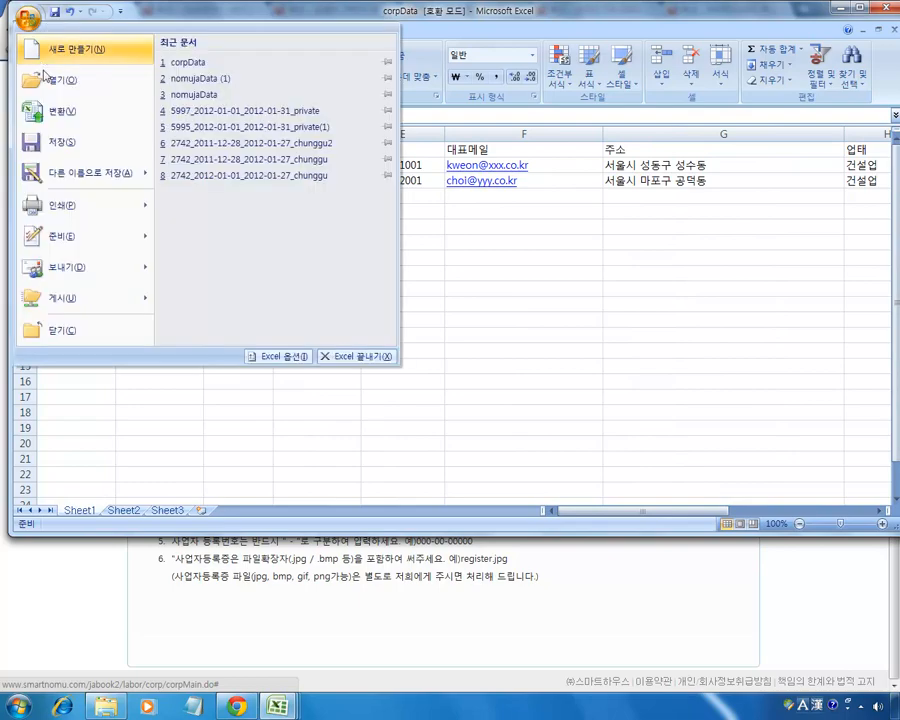
pyautogui.click(62, 150)
pyautogui.moveTo(72, 198); pyautogui.dragTo(601, 418)
pyautogui.click(675, 421)
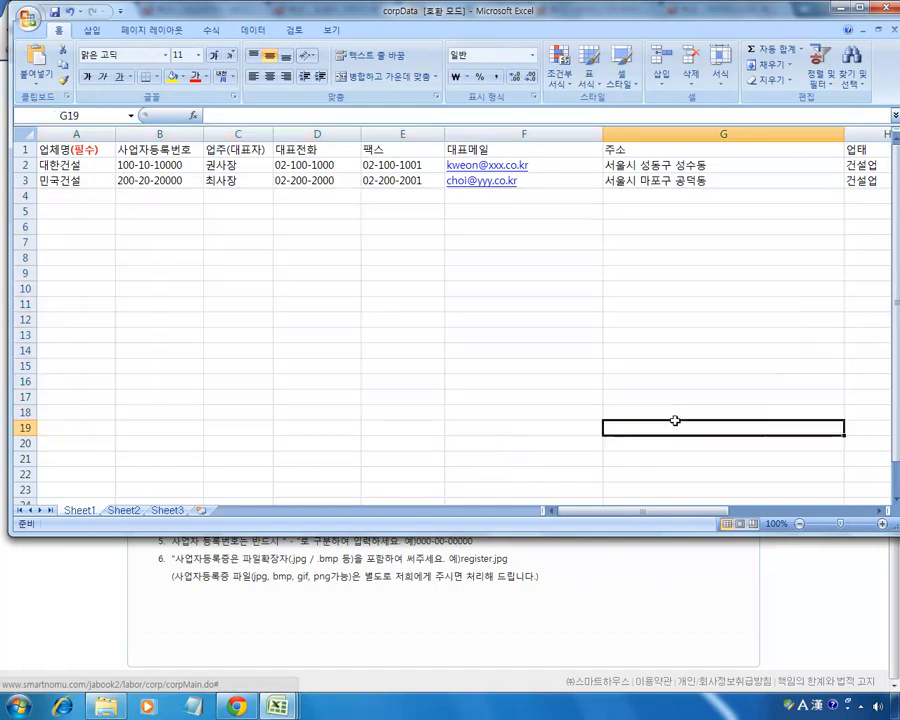
pyautogui.click(432, 620)
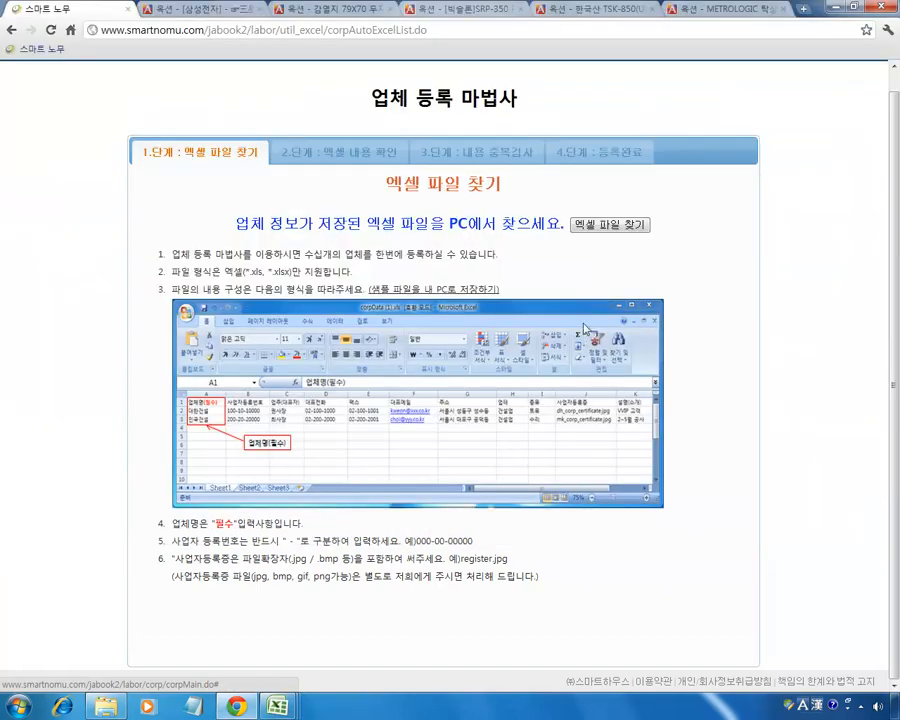
# Select the corpData Excel file in the company wizard and upload it to step 2.
pyautogui.moveTo(587, 269); pyautogui.dragTo(558, 227)
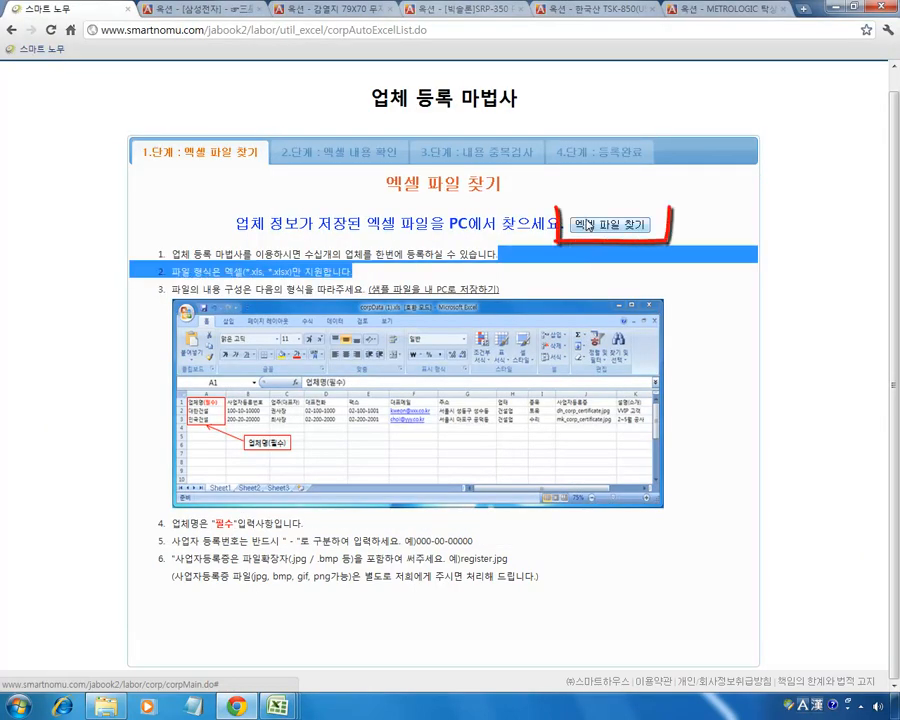
pyautogui.click(589, 228)
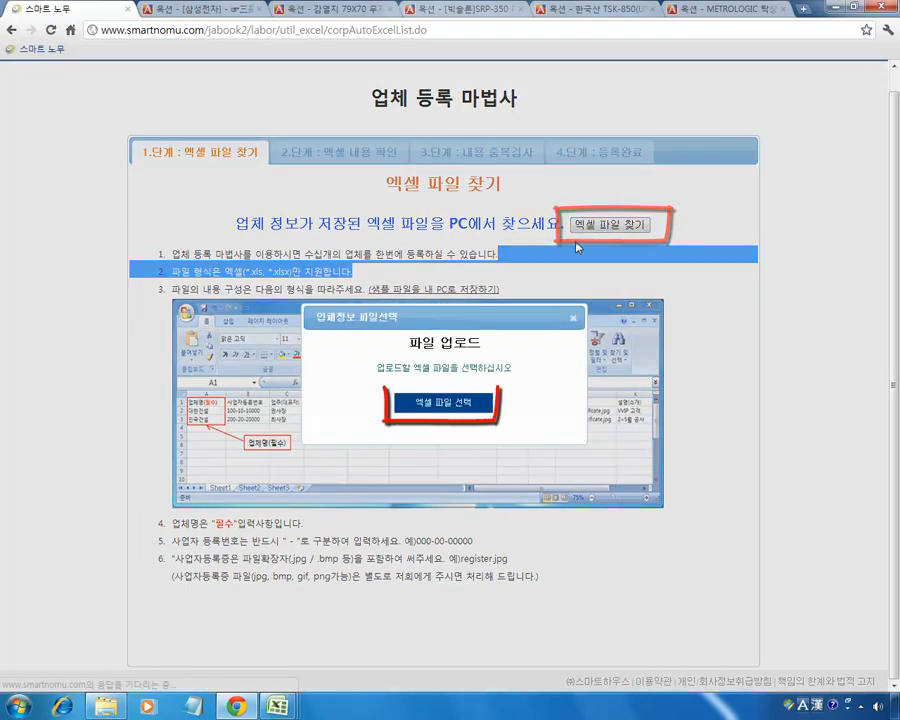
pyautogui.click(465, 405)
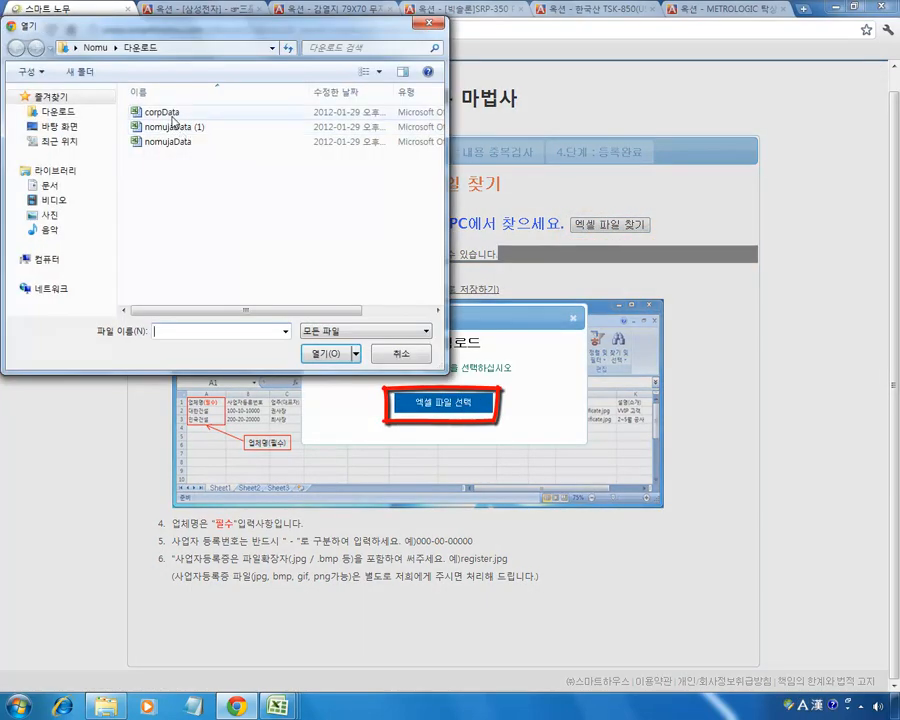
pyautogui.click(160, 112)
pyautogui.click(324, 353)
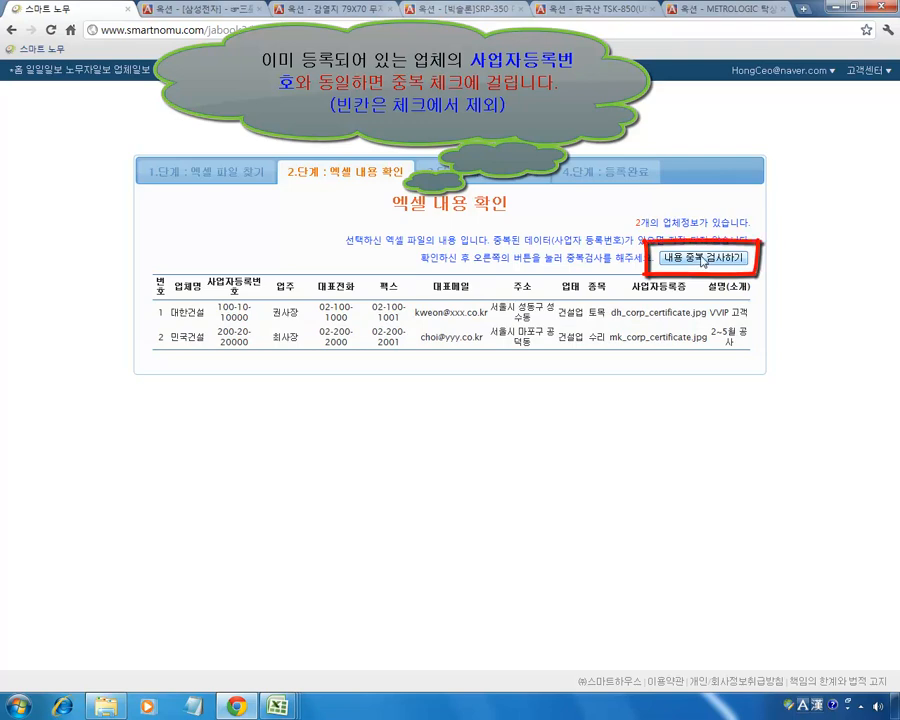
# Run the duplicate check, auto-upload both companies and confirm the completion message.
pyautogui.click(703, 260)
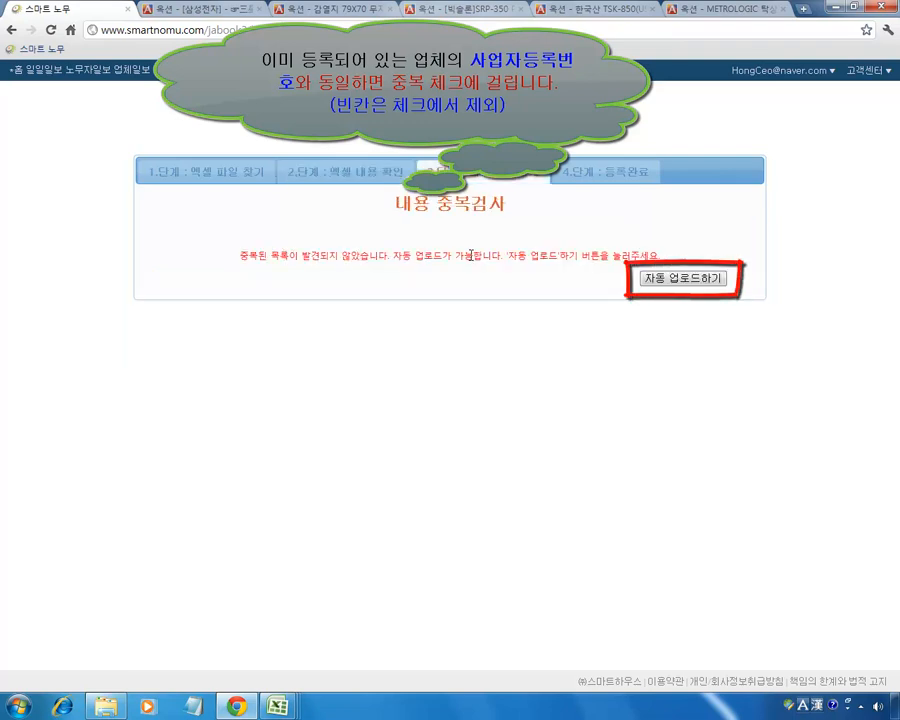
pyautogui.click(680, 280)
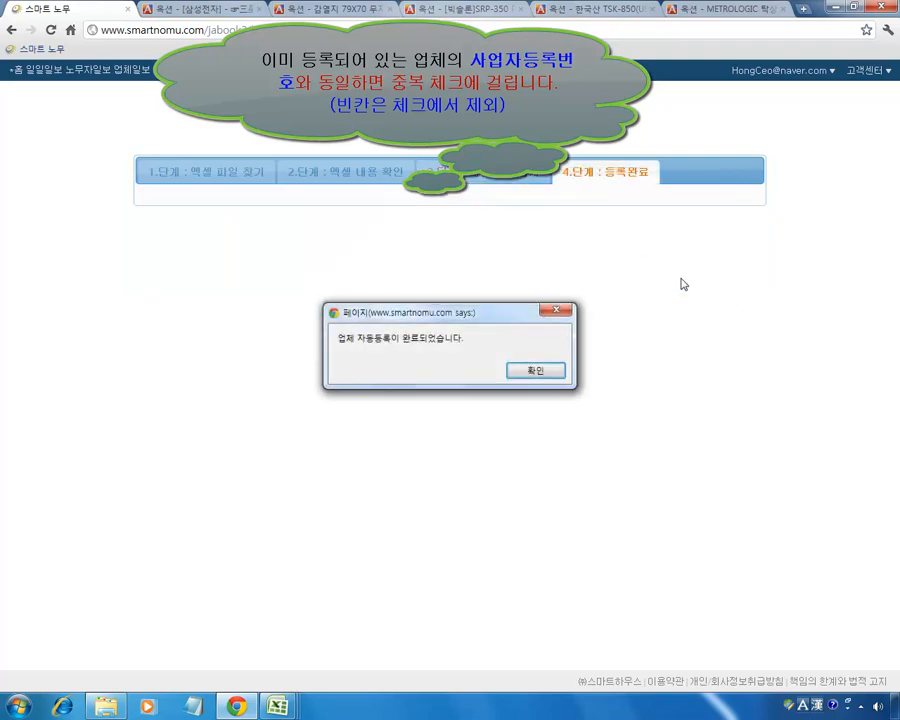
pyautogui.click(538, 368)
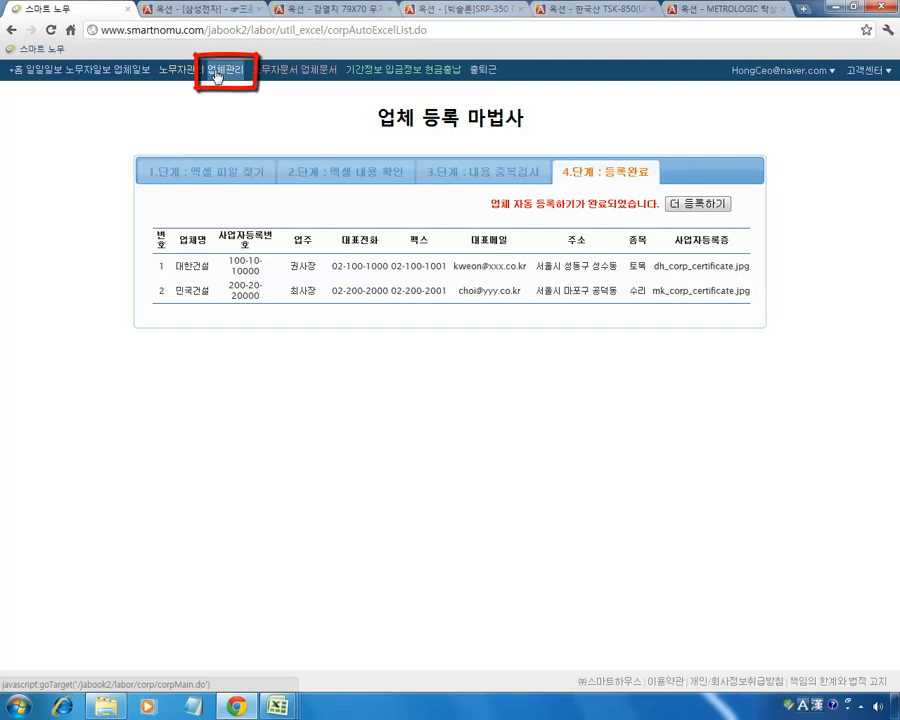
# Open 업체관리 and view the details of 대한건설 and 민국건설, including its '2~5월 공사' introduction.
pyautogui.click(216, 77)
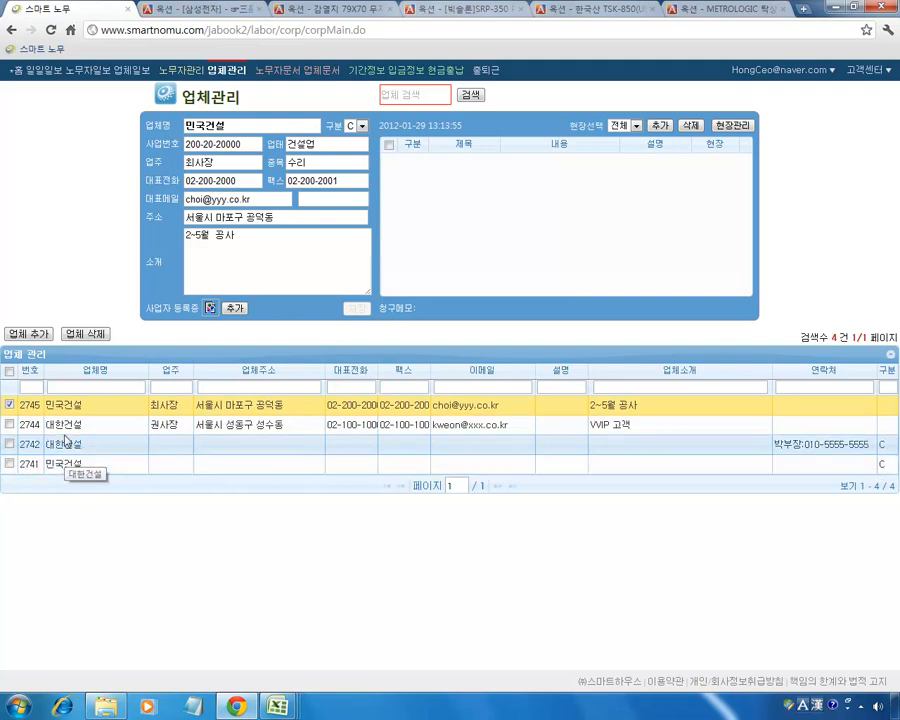
pyautogui.click(66, 424)
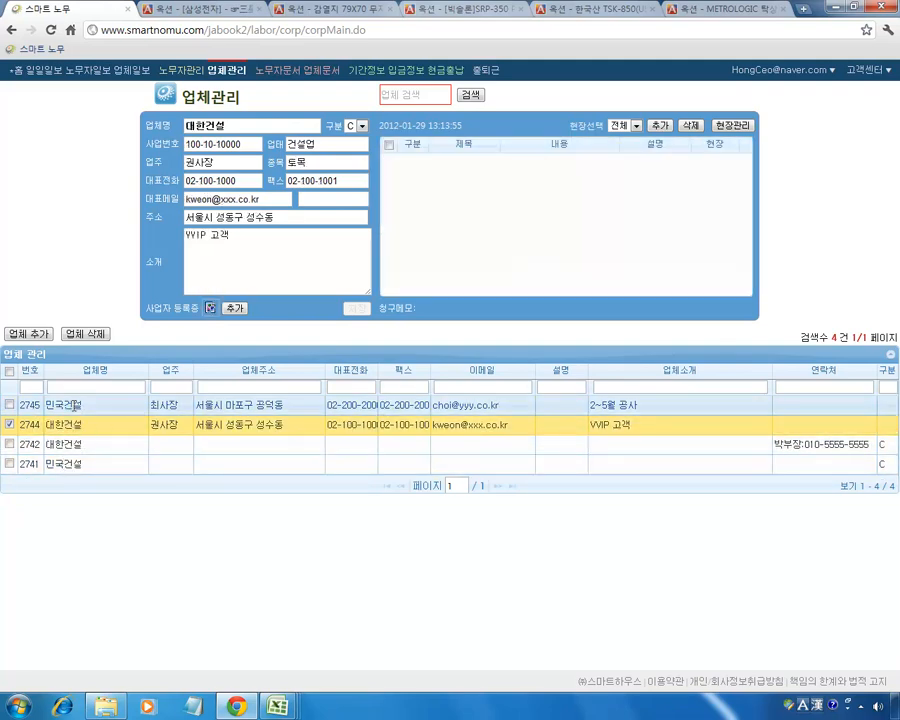
pyautogui.click(75, 405)
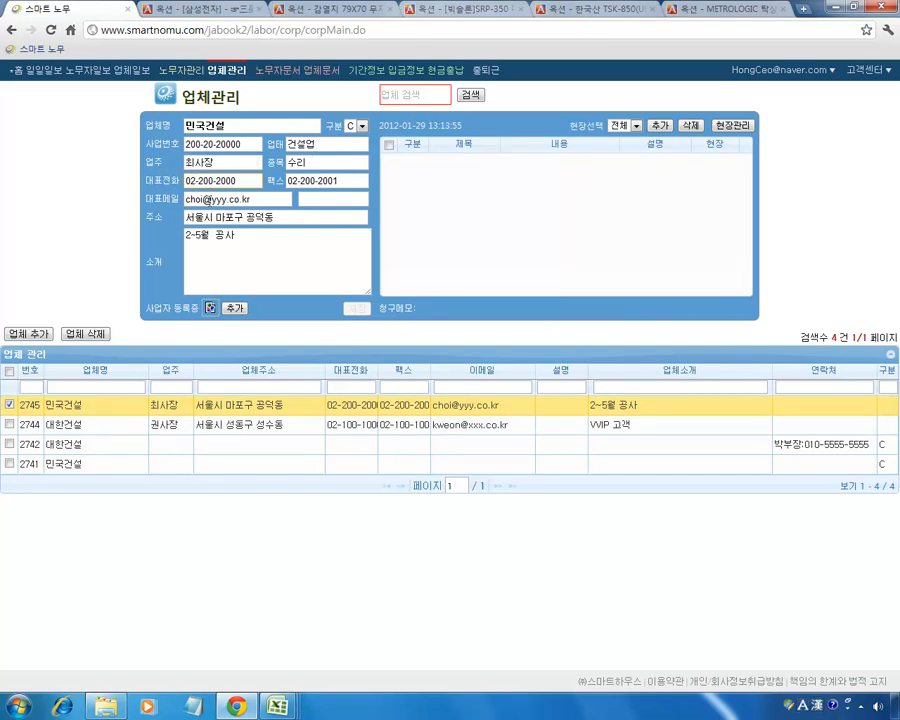
pyautogui.moveTo(188, 237); pyautogui.dragTo(232, 239)
pyautogui.click(234, 239)
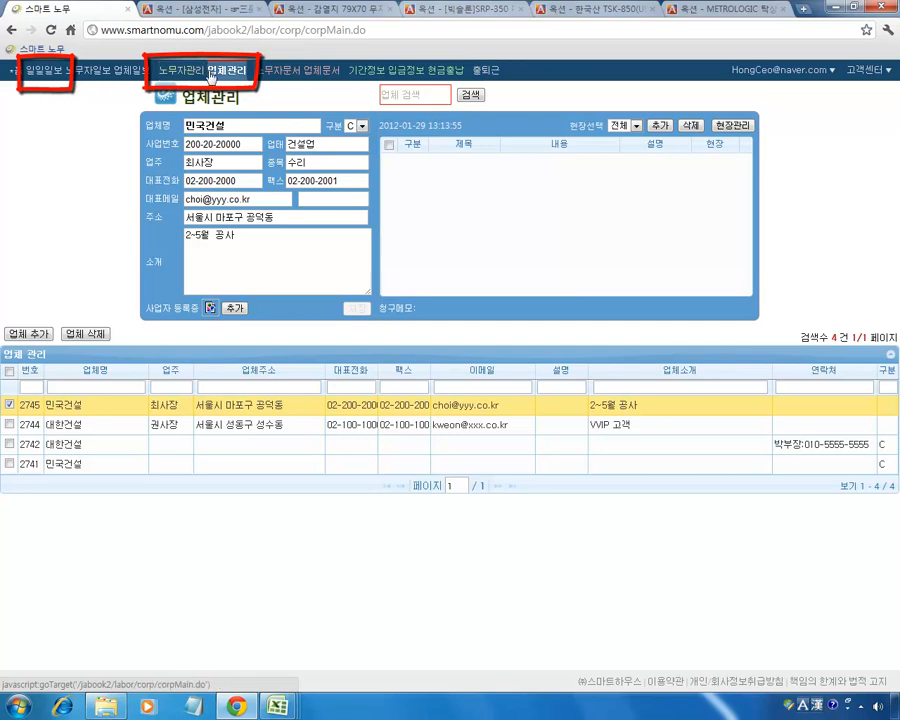
pyautogui.click(783, 70)
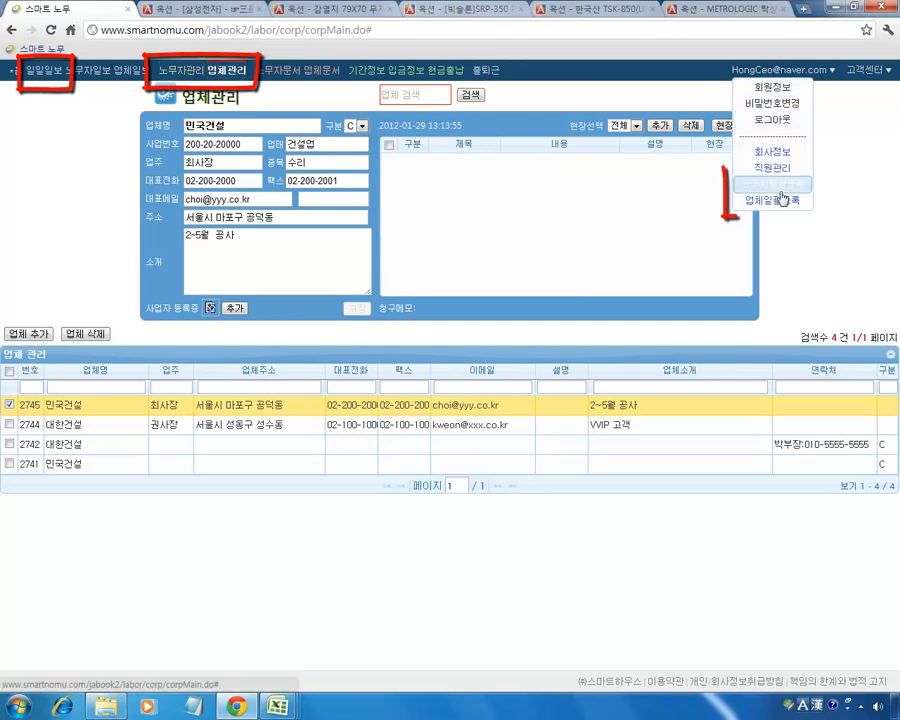